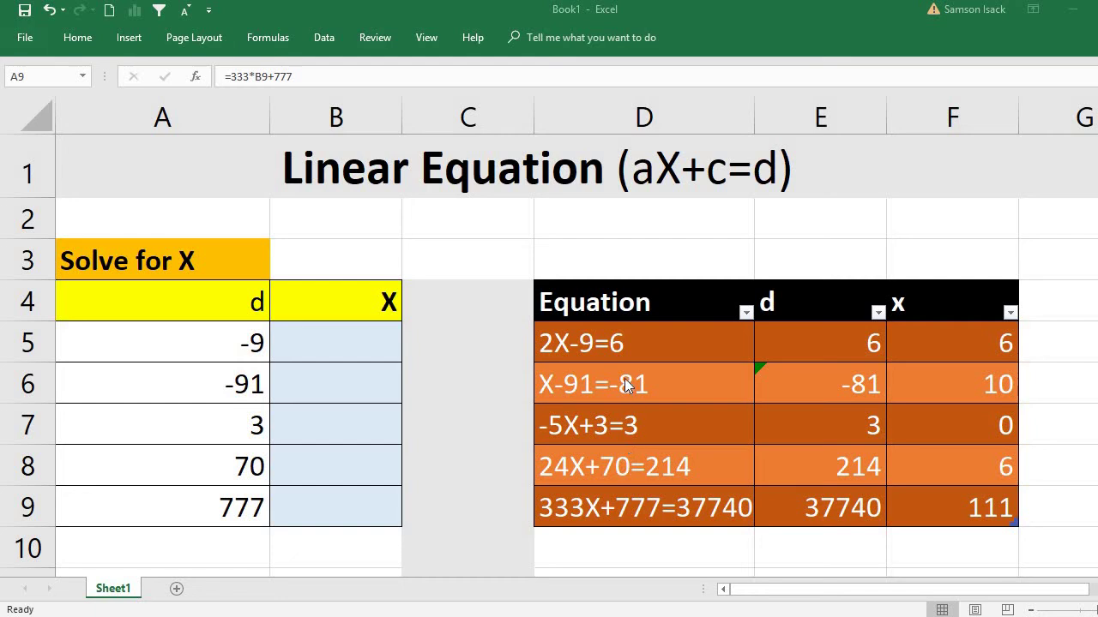
Review the five equations 2X-9=6, X-91=-81, -5X+3=3, 24X+70=214, 333X+777=37740.
{"action": "left_click", "coordinate": [627, 351]}
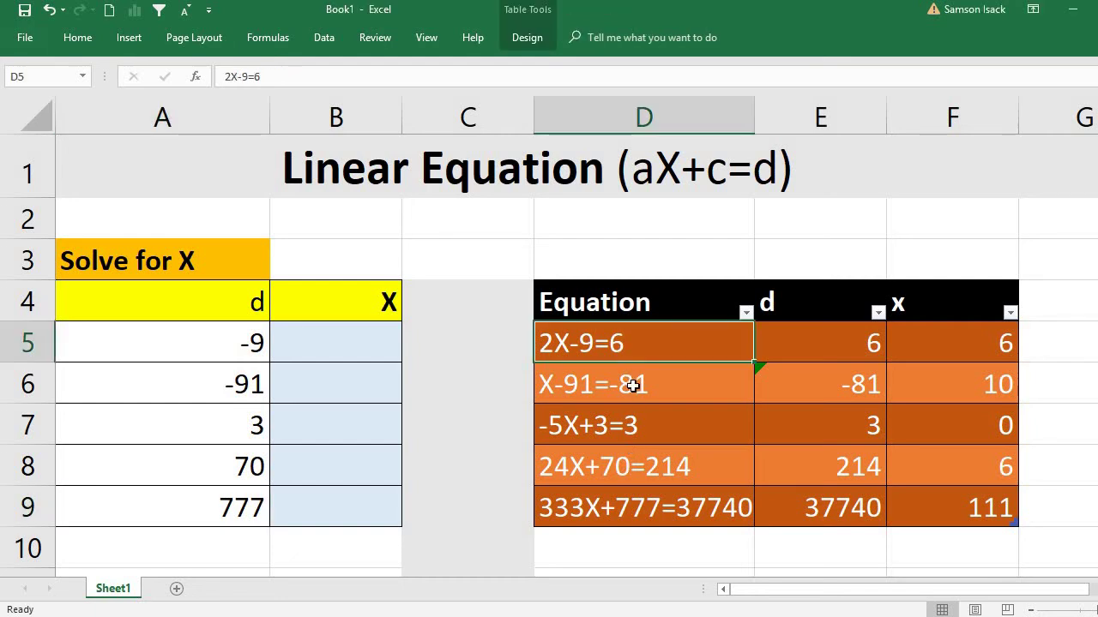
{"action": "left_click", "coordinate": [632, 386]}
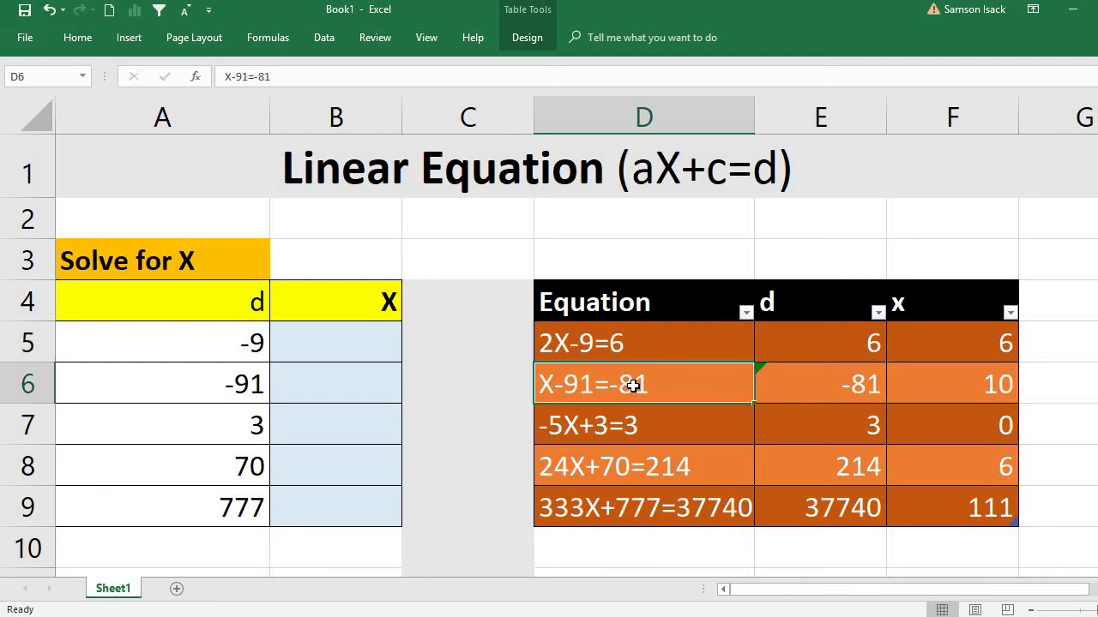
{"action": "left_click", "coordinate": [689, 420]}
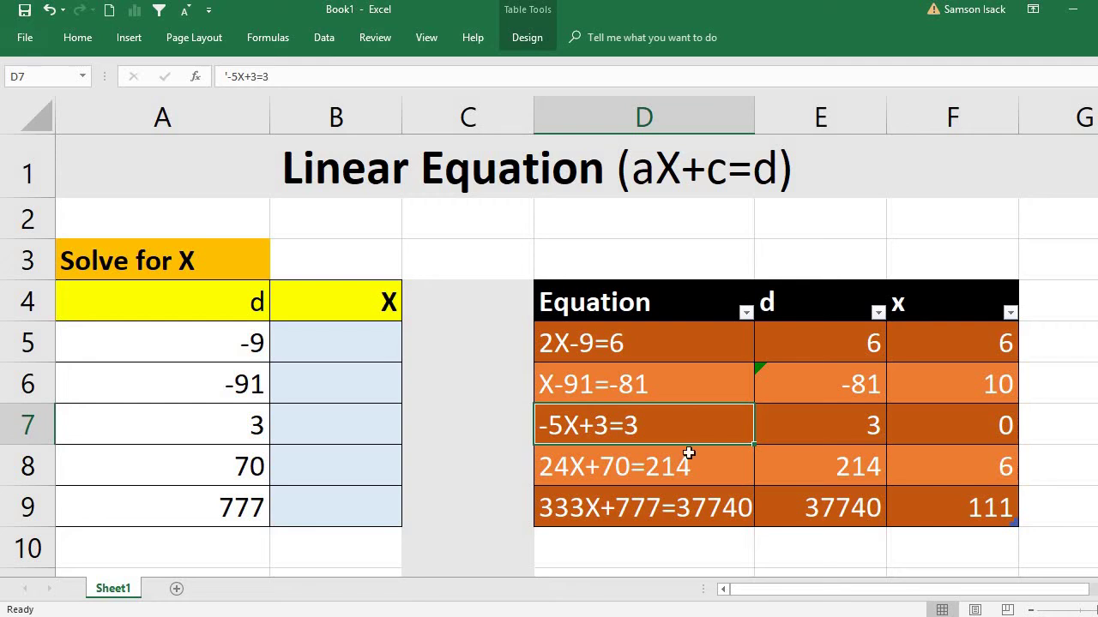
{"action": "left_click", "coordinate": [625, 465]}
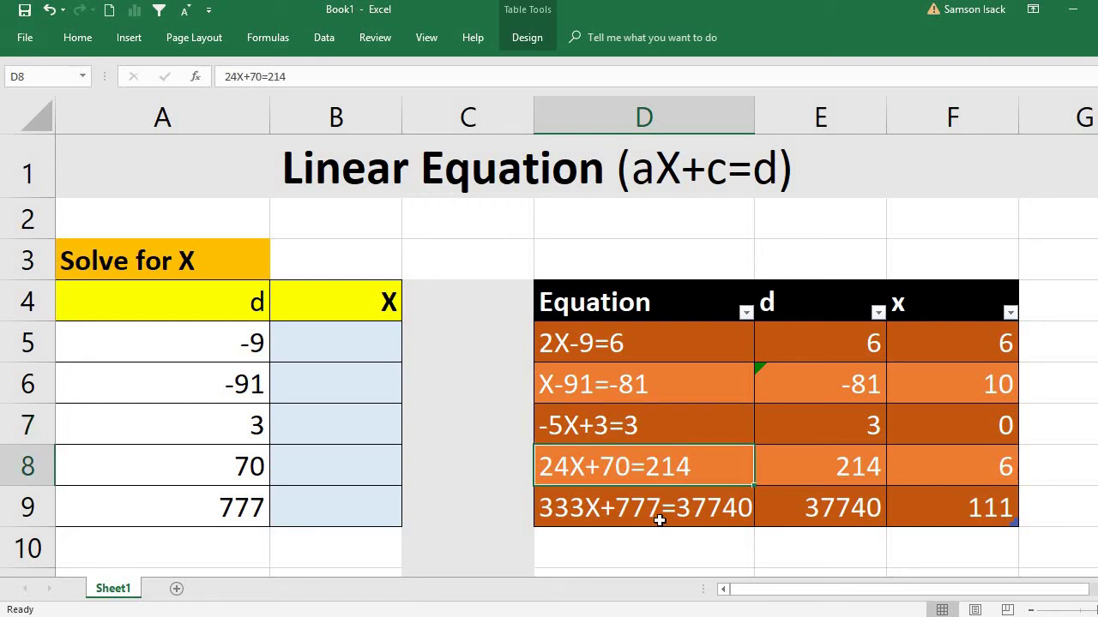
{"action": "left_click", "coordinate": [657, 514]}
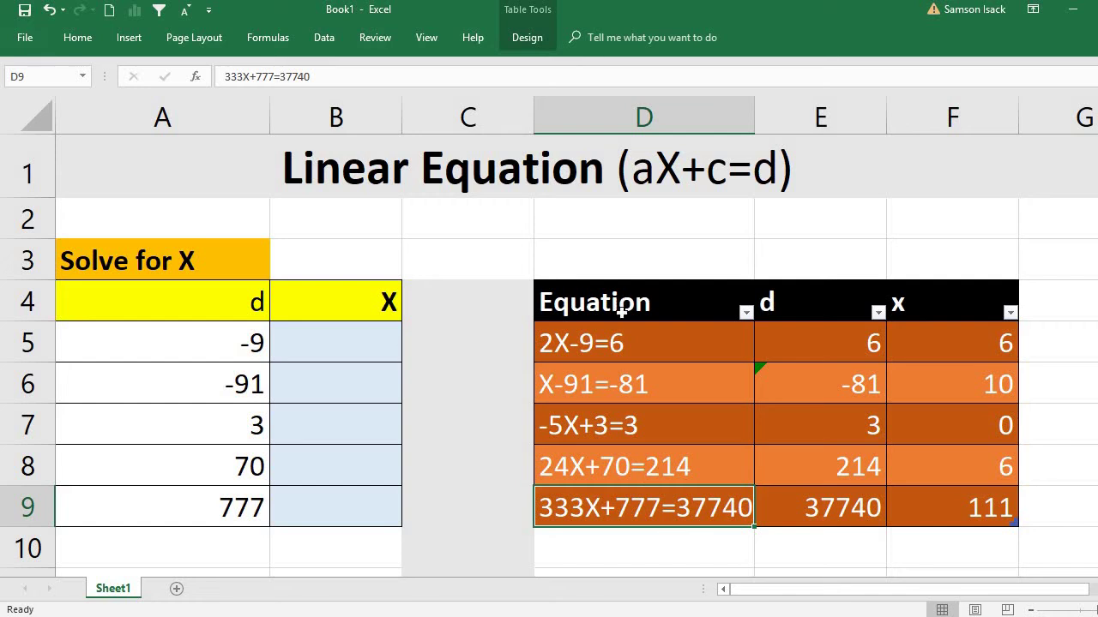
{"action": "left_click", "coordinate": [620, 348]}
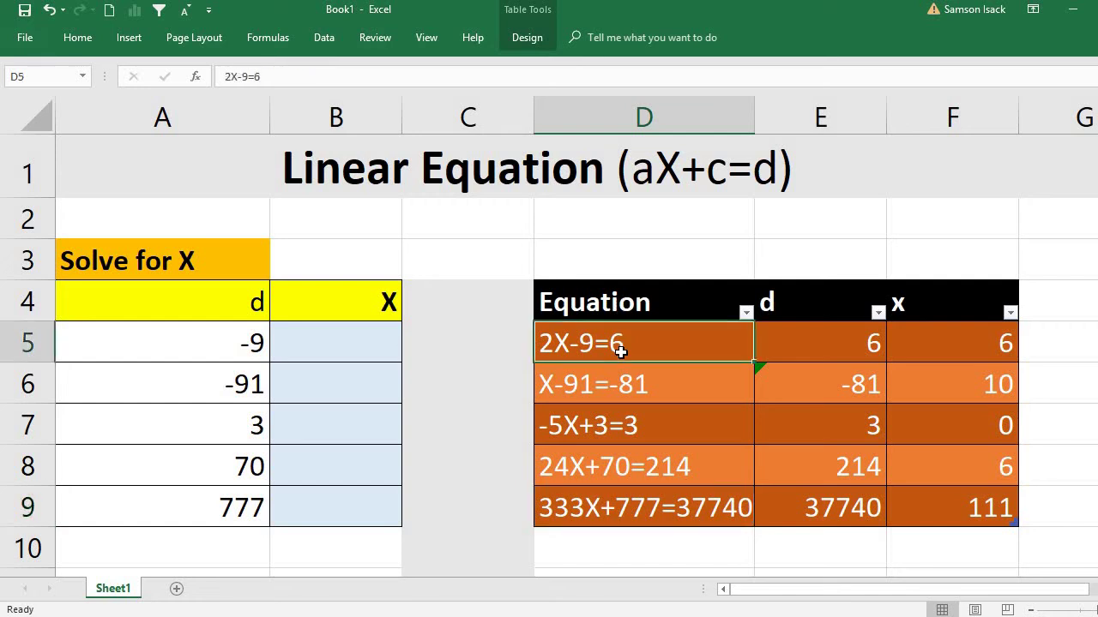
{"action": "left_click_drag", "start_coordinate": [620, 348], "coordinate": [600, 518]}
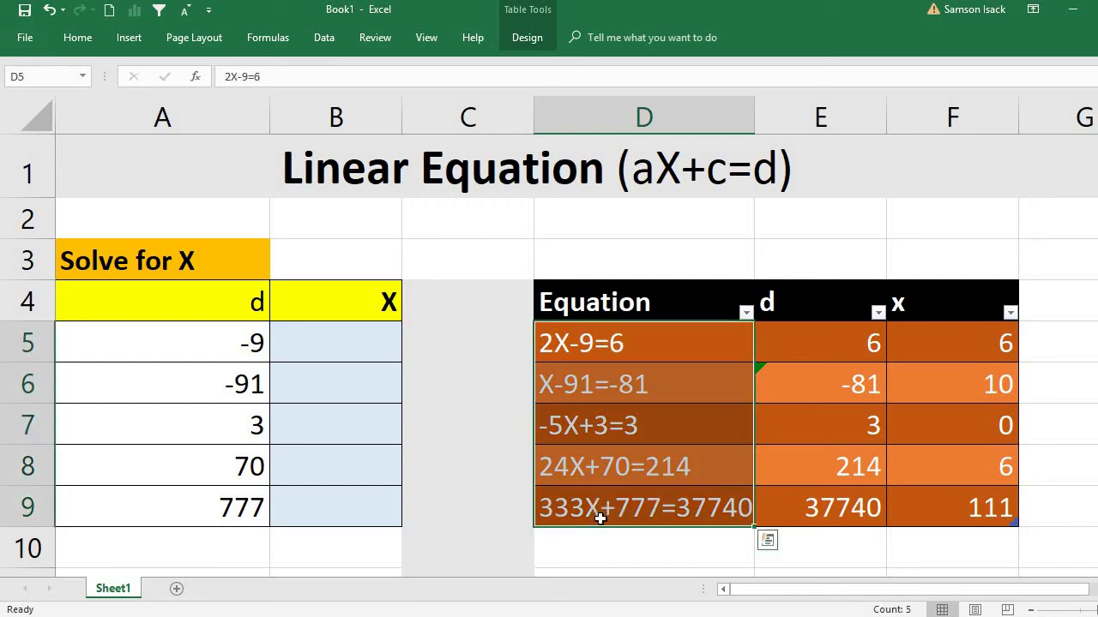
{"action": "left_click", "coordinate": [390, 179]}
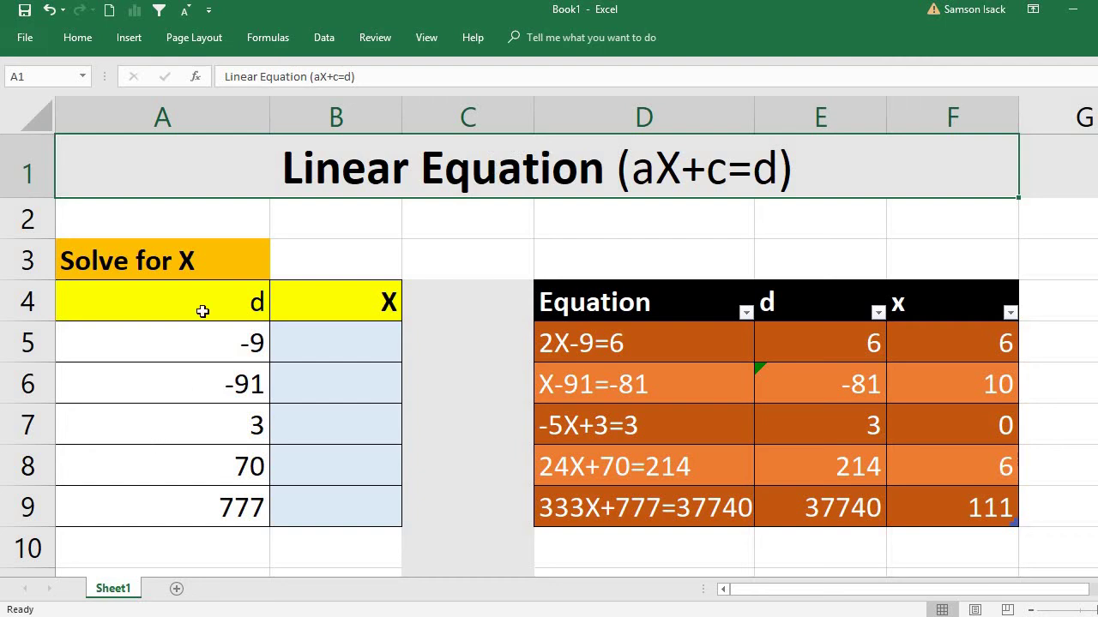
Compare the equations with their d targets (6, -81) and x answers.
{"action": "left_click", "coordinate": [846, 332]}
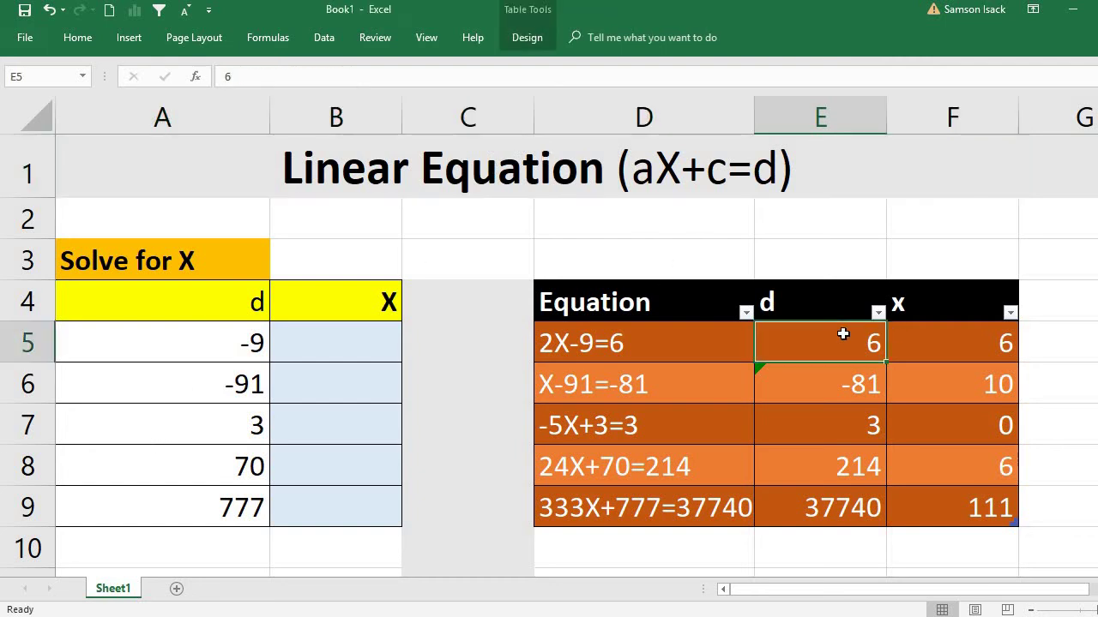
{"action": "left_click", "coordinate": [626, 355]}
{"action": "left_click", "coordinate": [831, 345]}
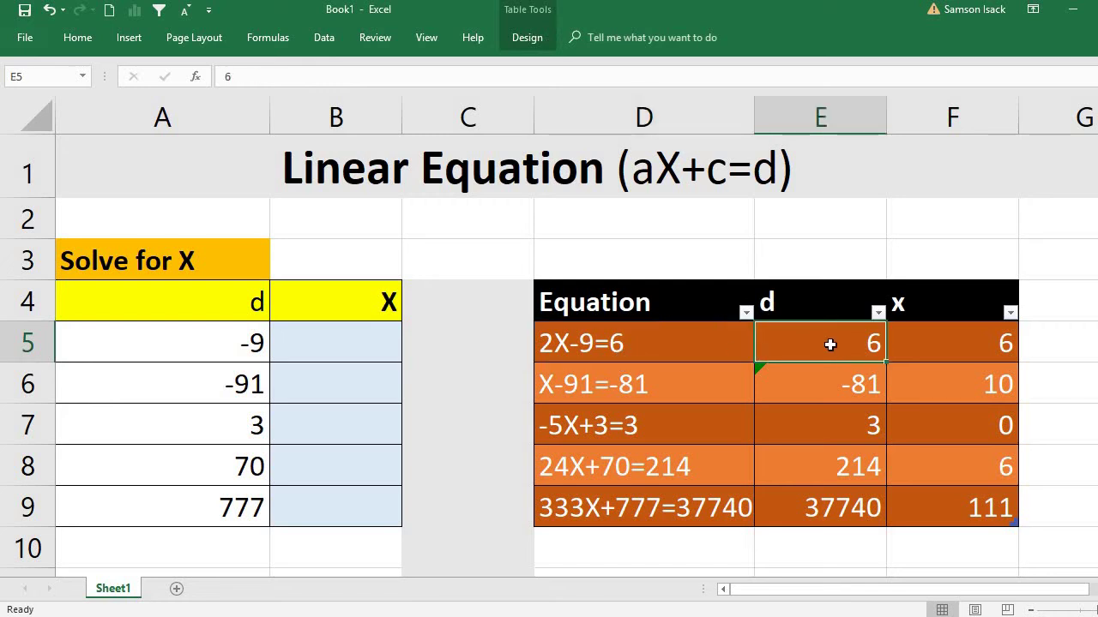
{"action": "left_click", "coordinate": [941, 346]}
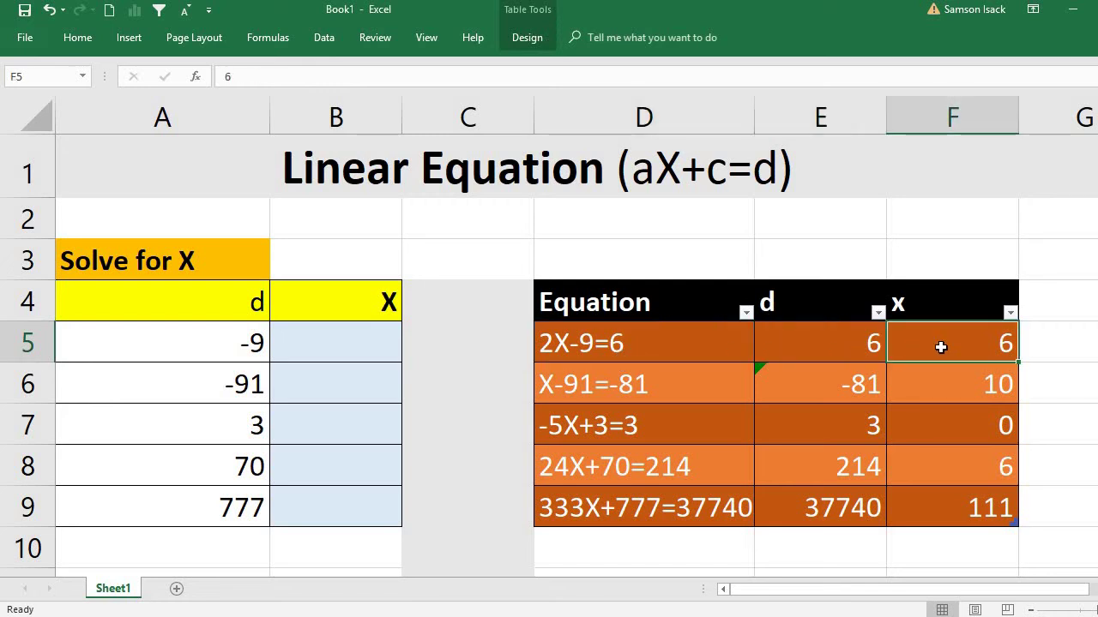
{"action": "left_click", "coordinate": [813, 395]}
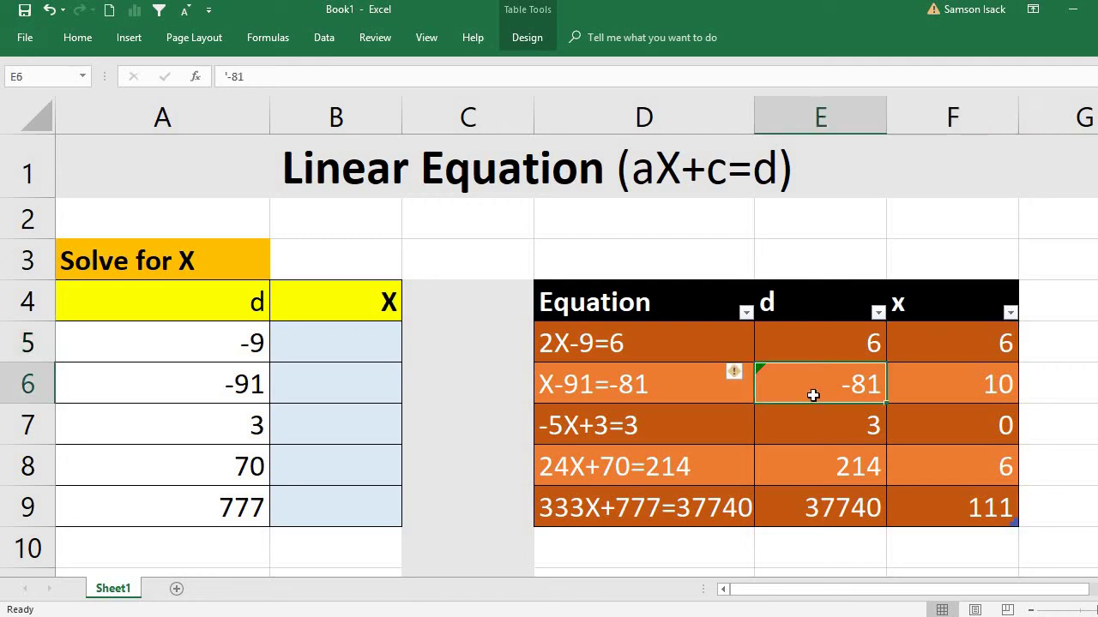
{"action": "left_click", "coordinate": [932, 453]}
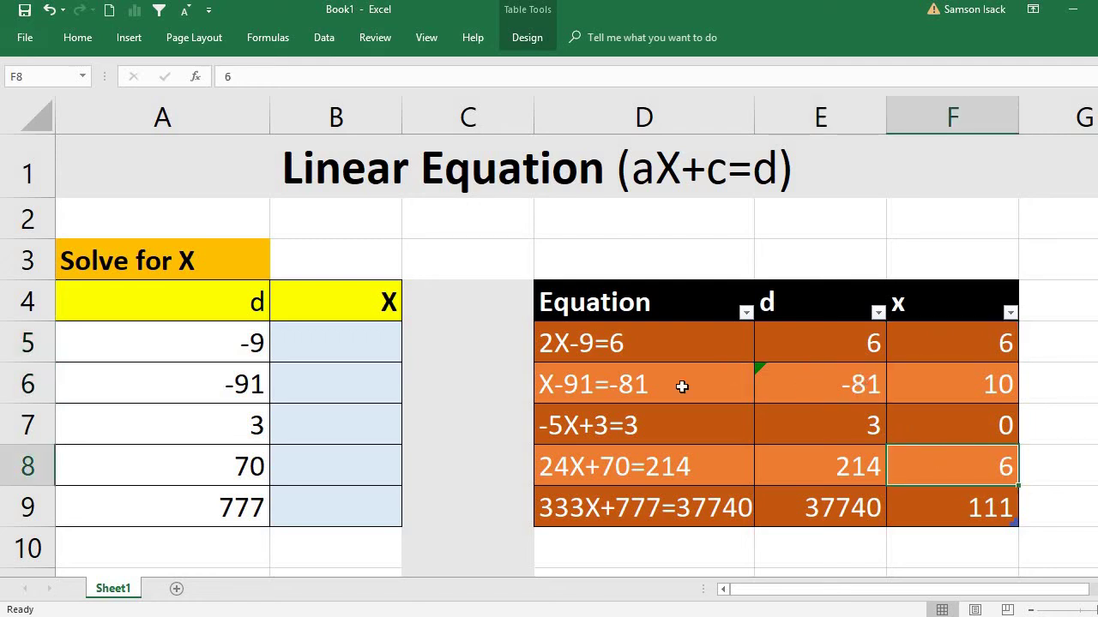
{"action": "left_click", "coordinate": [642, 387]}
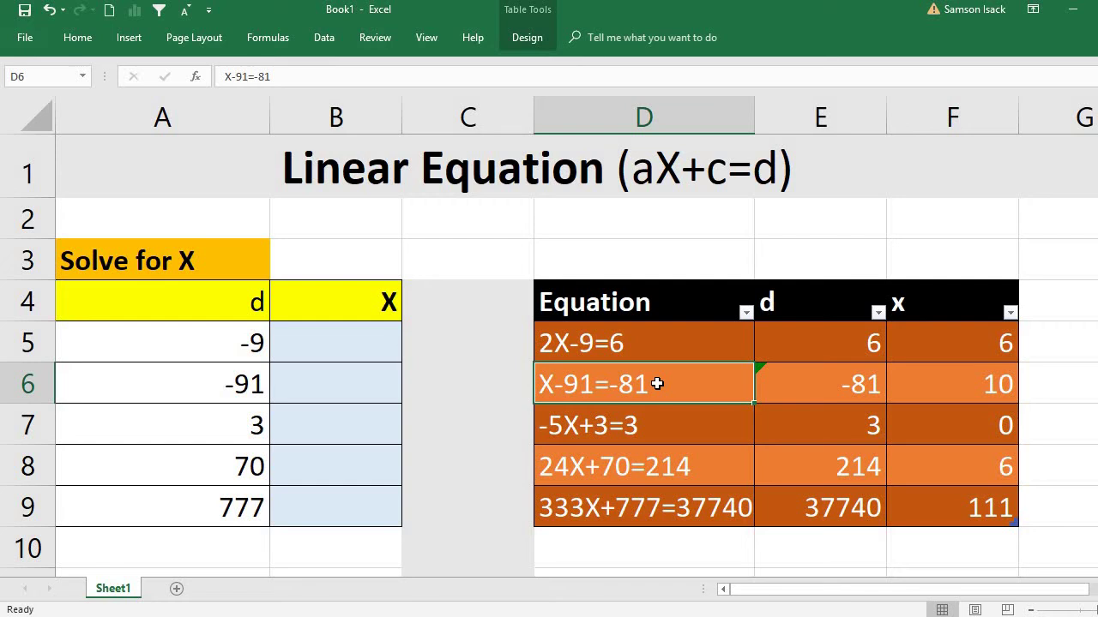
Select the d target values and the five x answers in F5:F9.
{"action": "left_click", "coordinate": [829, 383]}
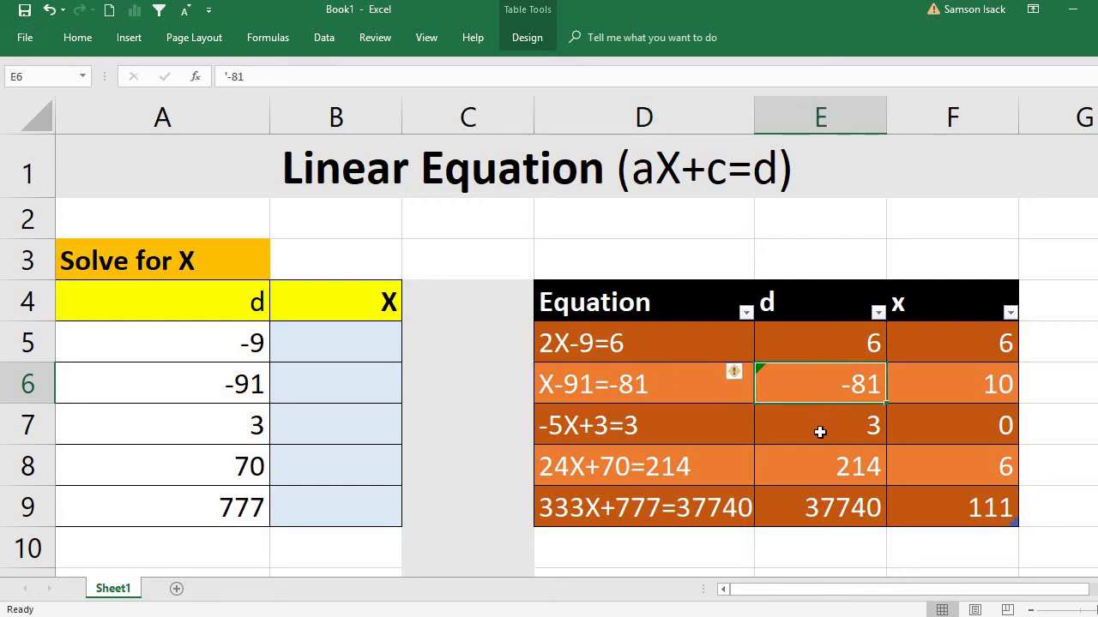
{"action": "left_click", "coordinate": [820, 432]}
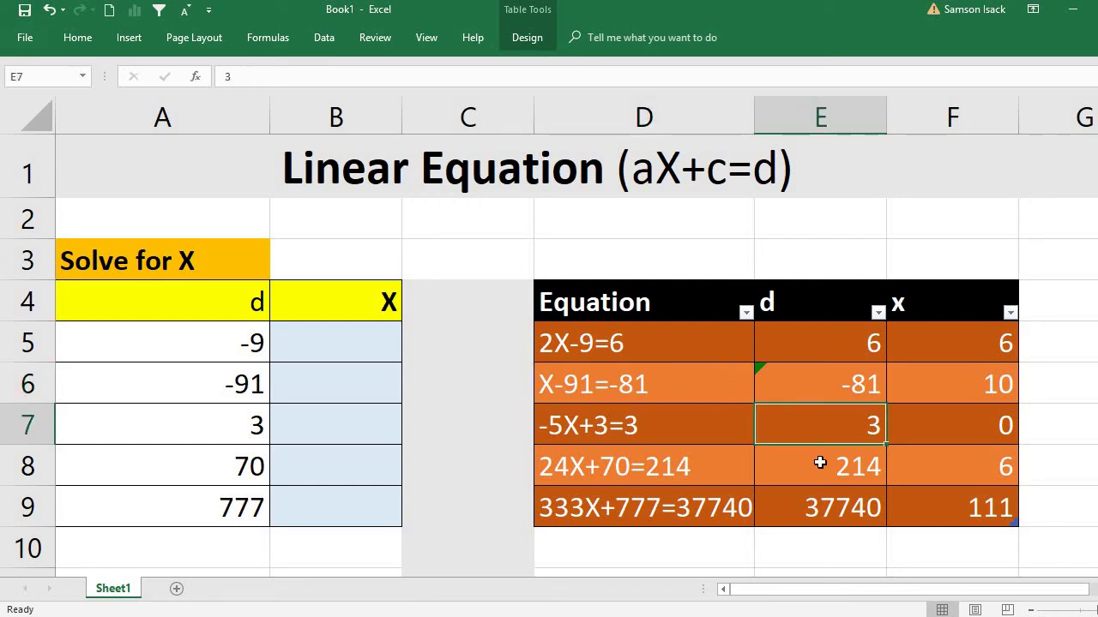
{"action": "left_click_drag", "start_coordinate": [833, 338], "coordinate": [860, 318]}
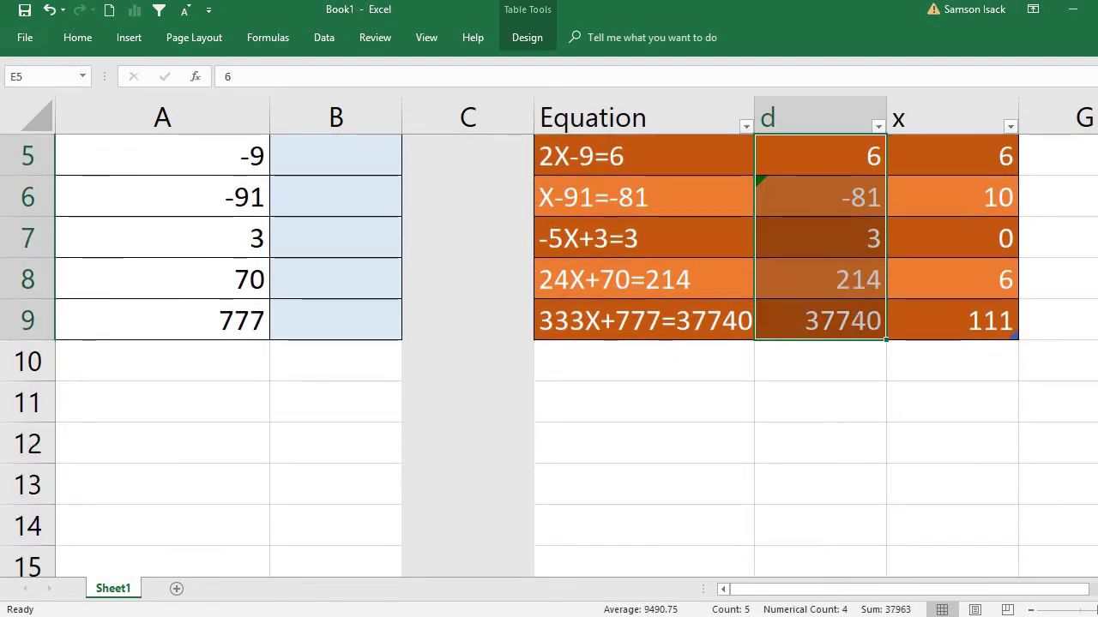
{"action": "scroll", "coordinate": [1027, 269], "scroll_direction": "up", "scroll_amount": 2}
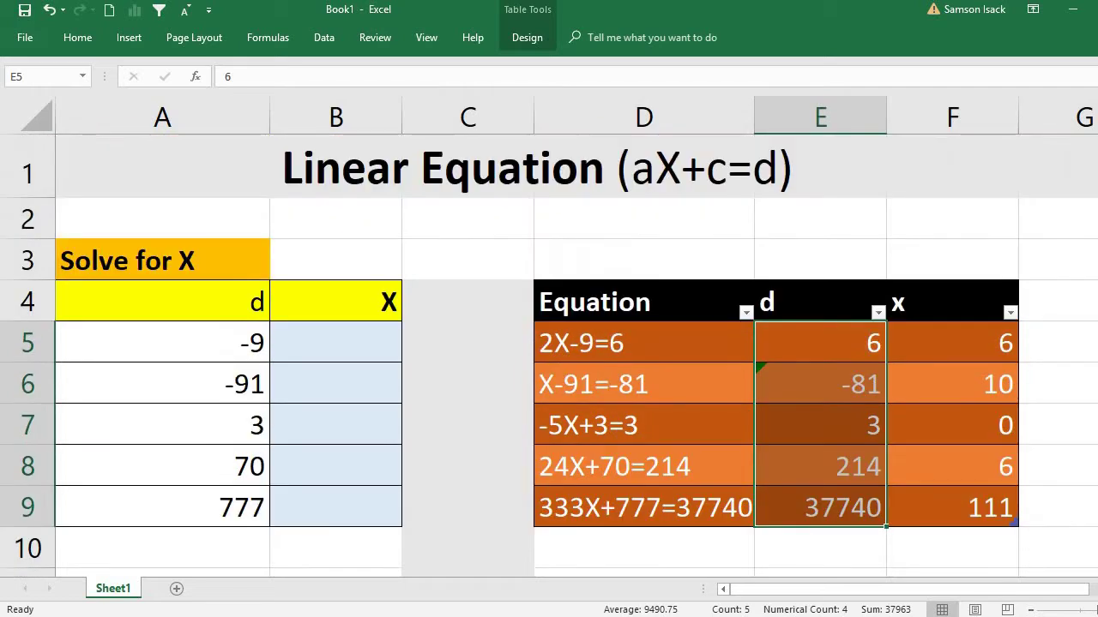
{"action": "left_click", "coordinate": [997, 330]}
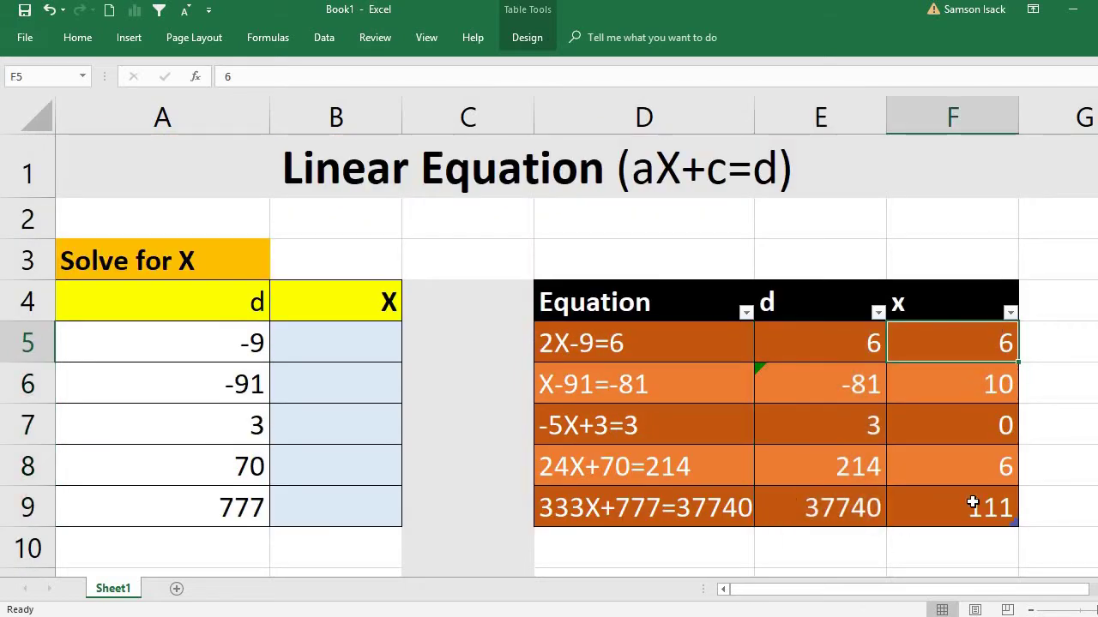
{"action": "left_click_drag", "start_coordinate": [973, 503], "coordinate": [982, 349]}
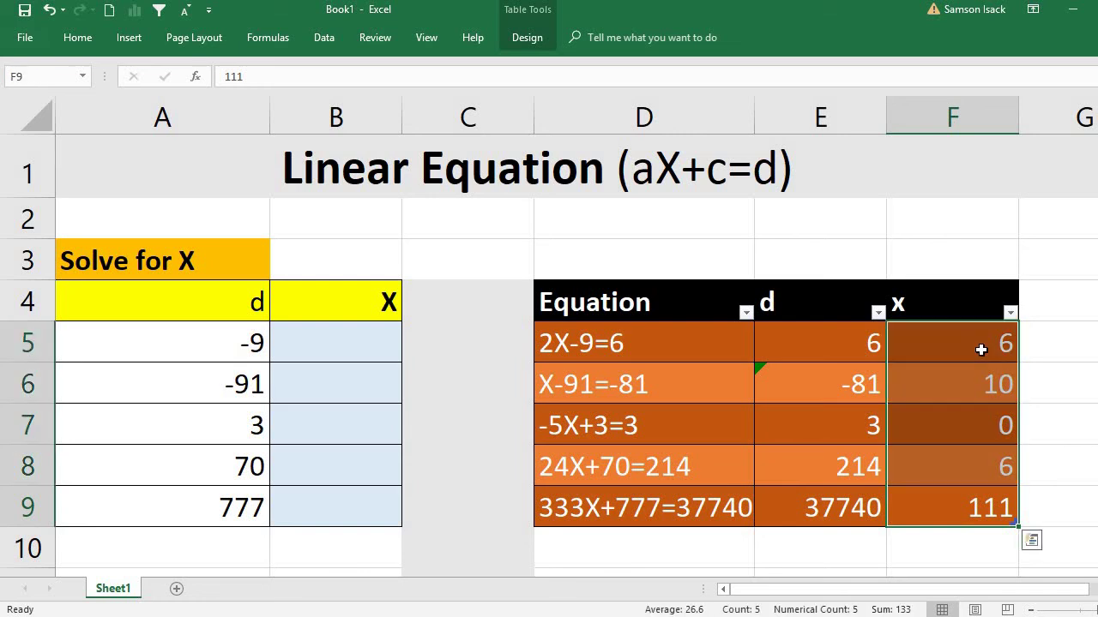
Commit A5's formula =2*B5-9 and show it references the blank cell B5.
{"action": "left_click", "coordinate": [230, 330]}
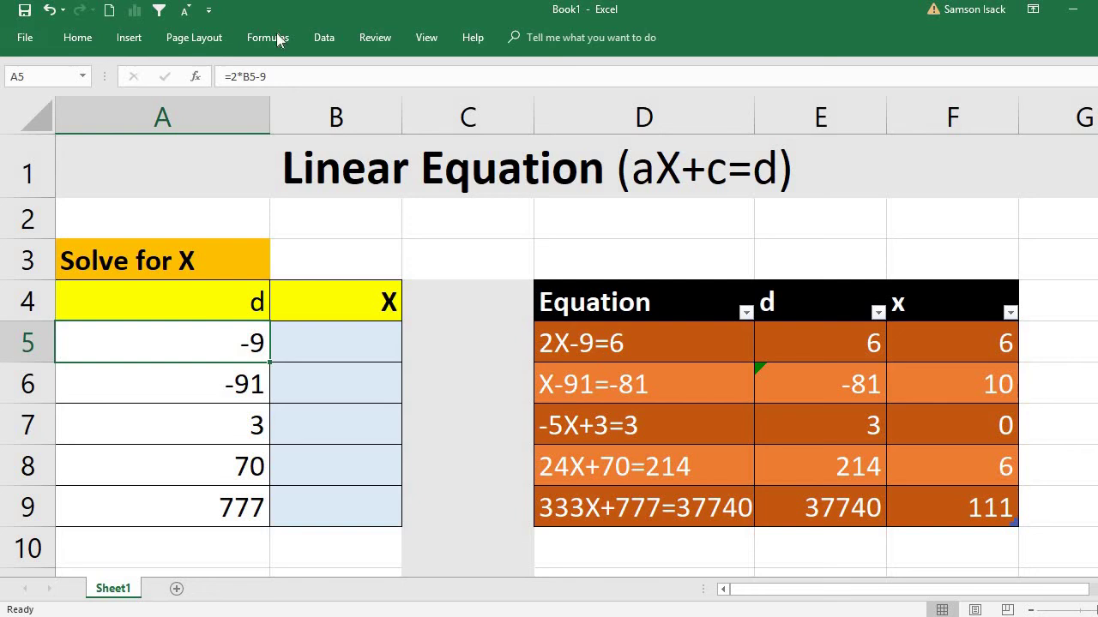
{"action": "left_click", "coordinate": [345, 347]}
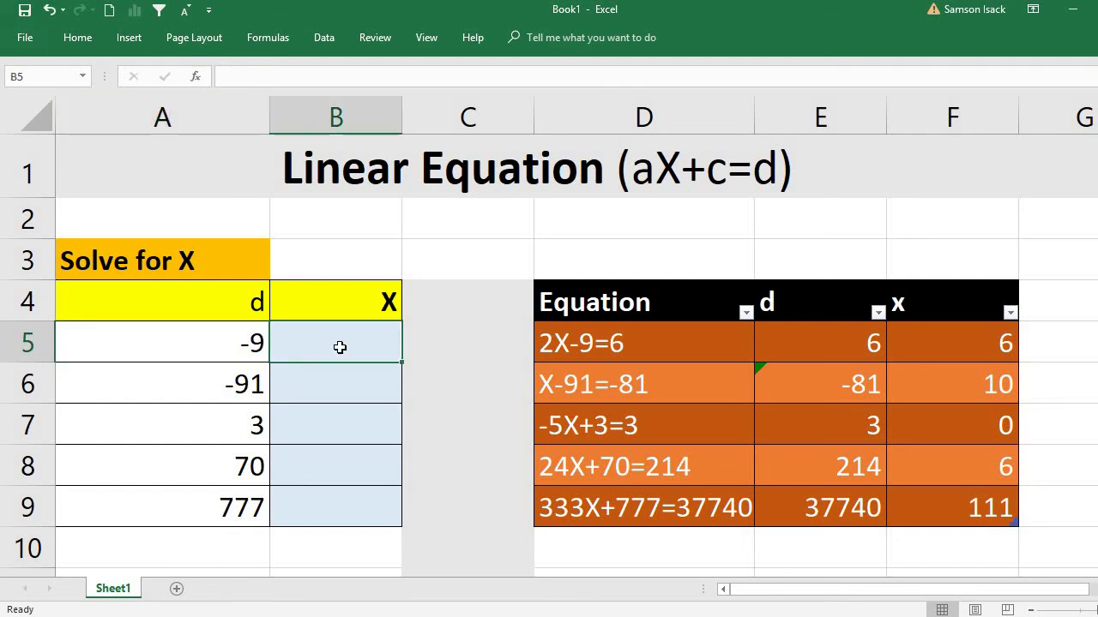
{"action": "left_click", "coordinate": [166, 343]}
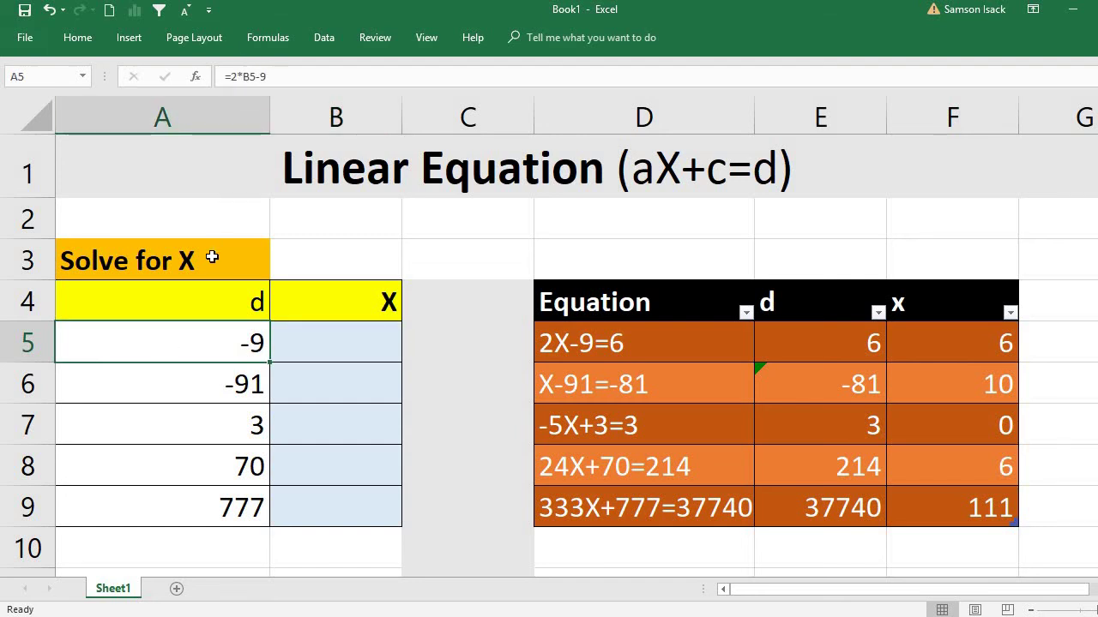
{"action": "double_click", "coordinate": [222, 343]}
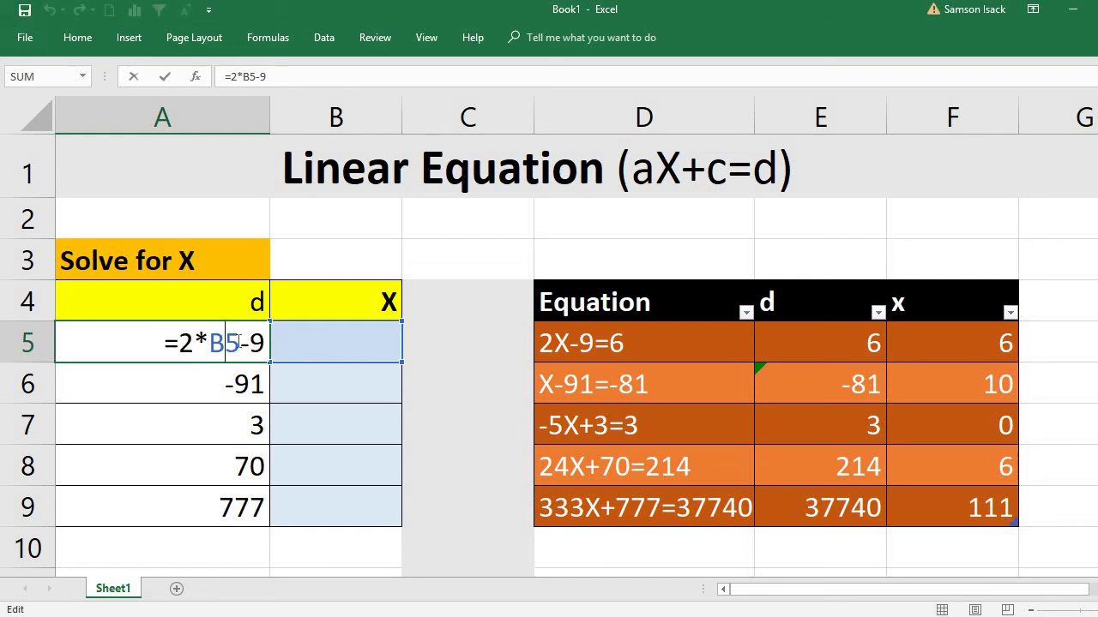
{"action": "double_click", "coordinate": [222, 343]}
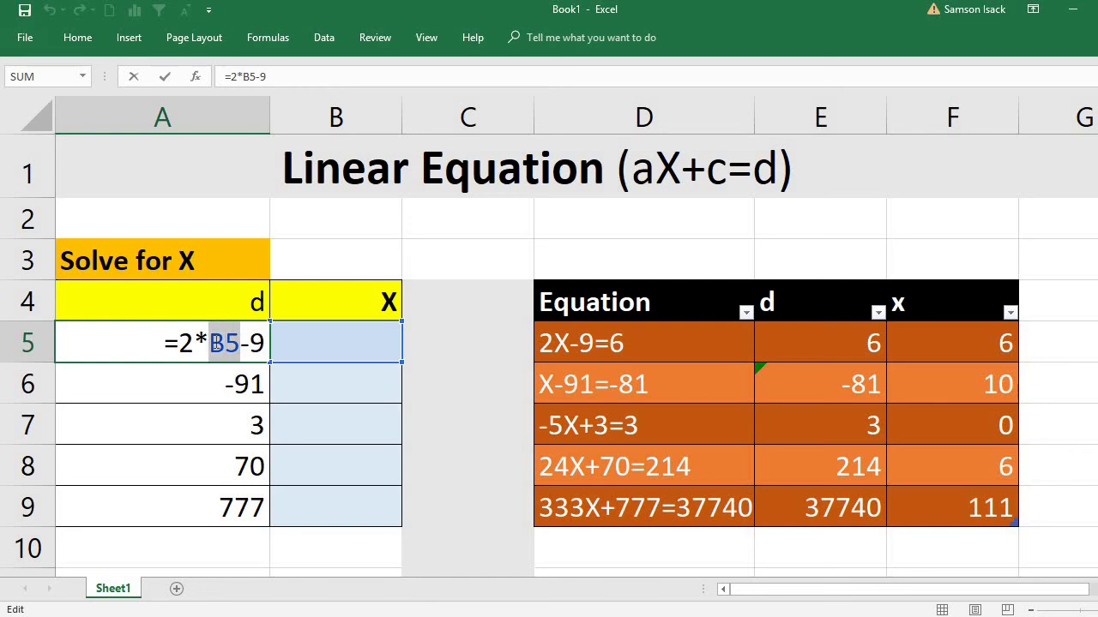
{"action": "left_click", "coordinate": [338, 351]}
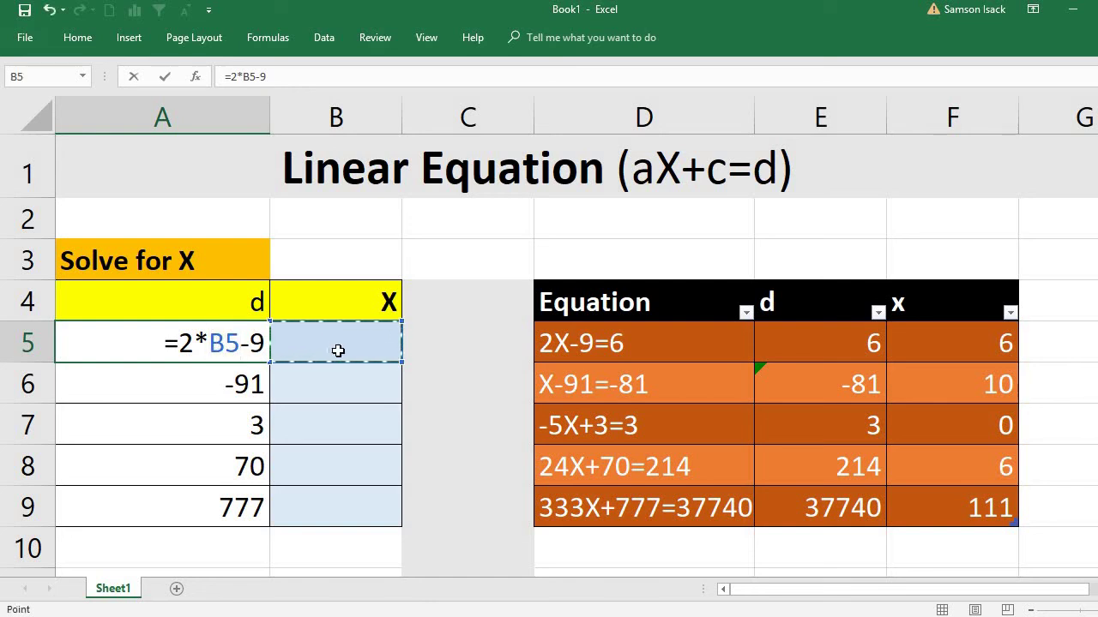
{"action": "key", "text": "Return"}
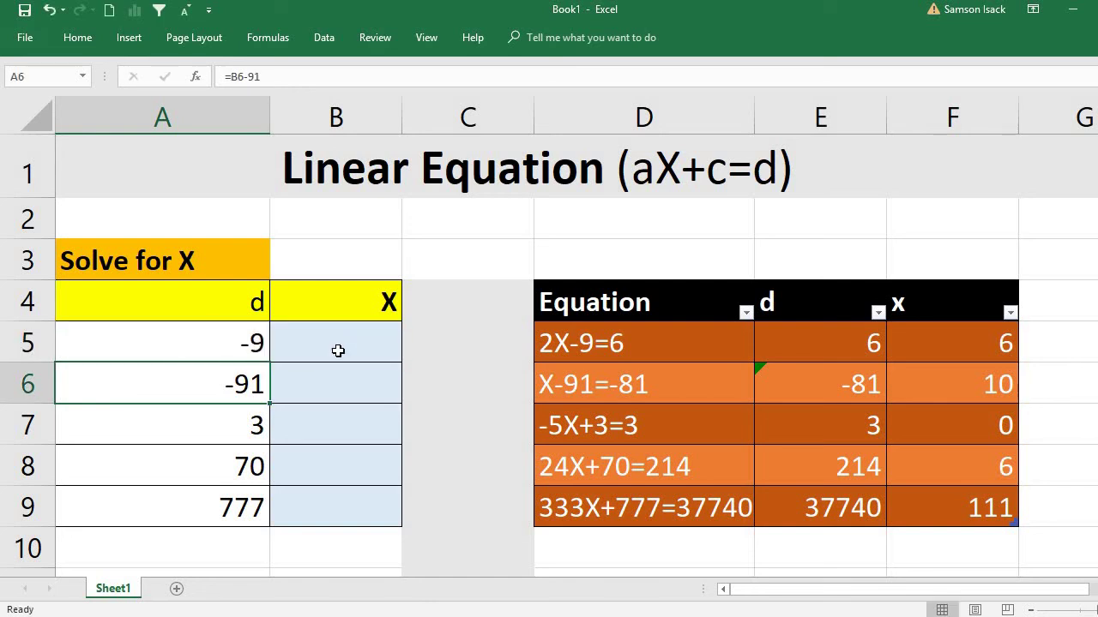
{"action": "left_click", "coordinate": [225, 340]}
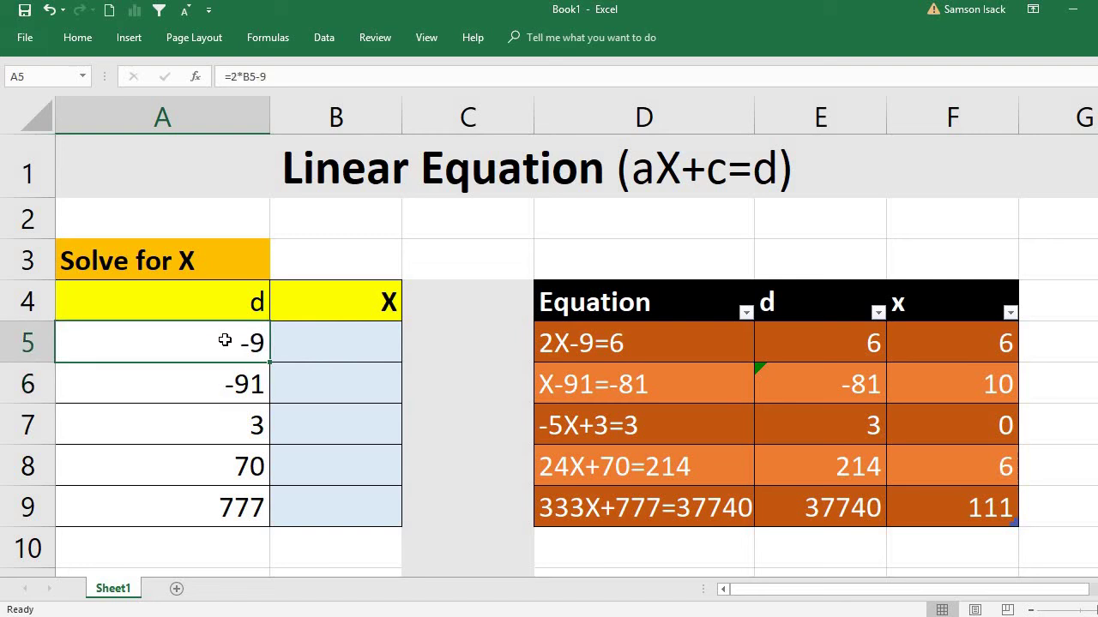
{"action": "left_click", "coordinate": [316, 343]}
{"action": "left_click", "coordinate": [211, 341]}
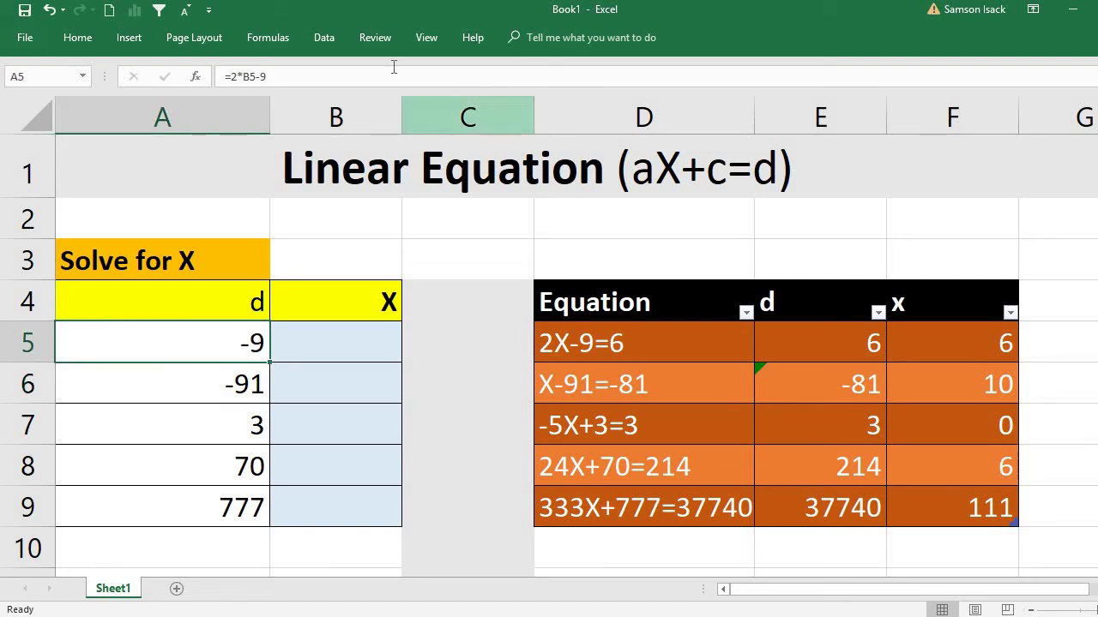
Review the Data tab's What-If Analysis list: Scenario Manager, Goal Seek and Data Table.
{"action": "left_click", "coordinate": [323, 38]}
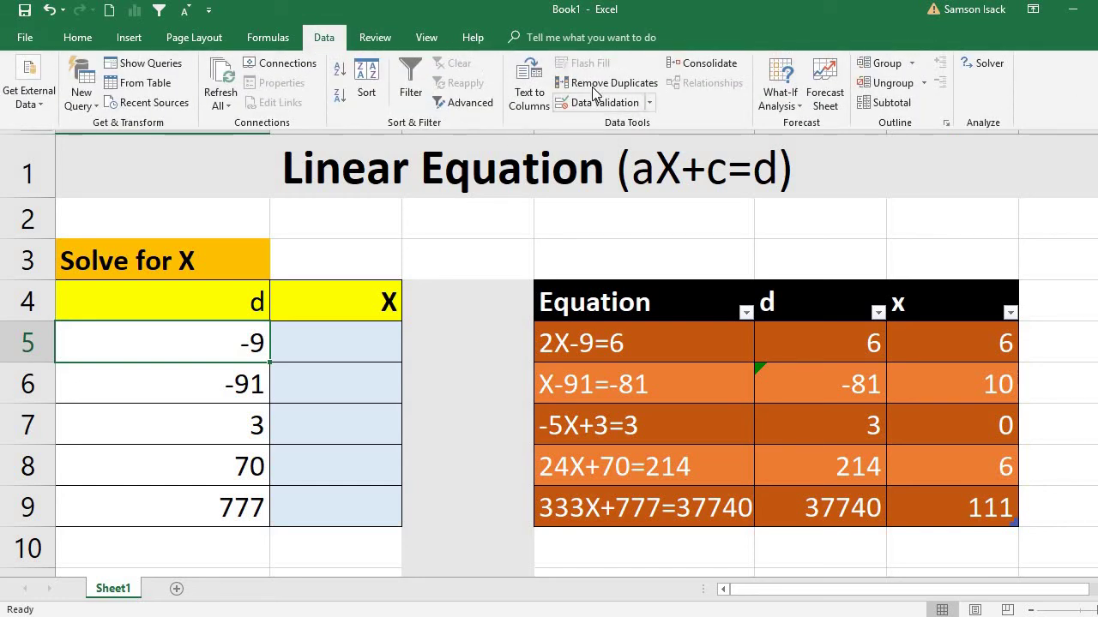
{"action": "left_click", "coordinate": [779, 107]}
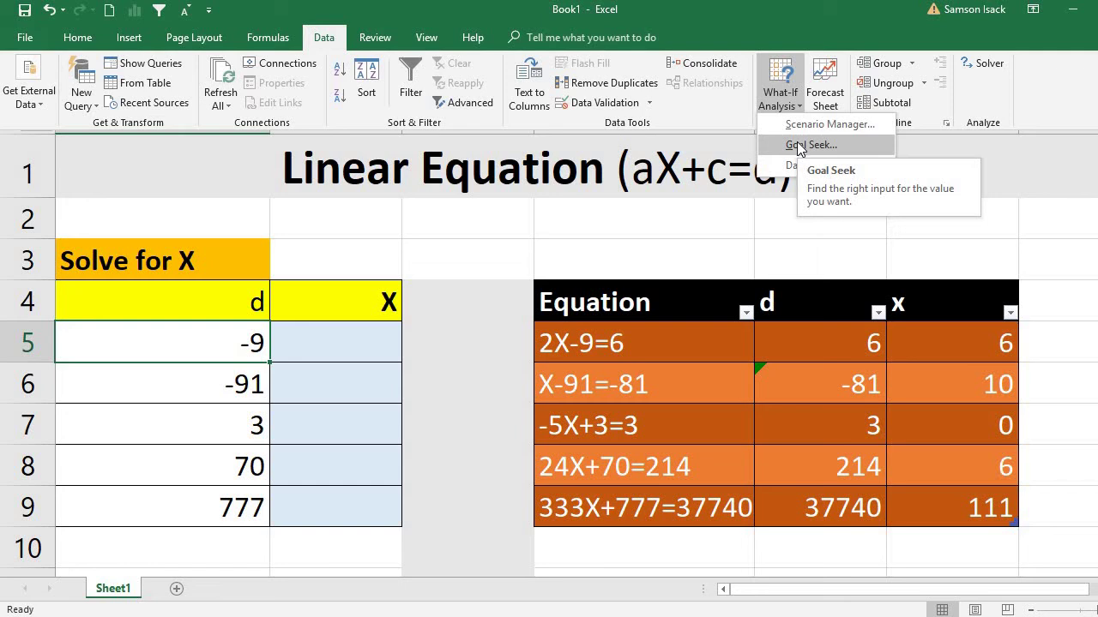
{"action": "left_click", "coordinate": [797, 42]}
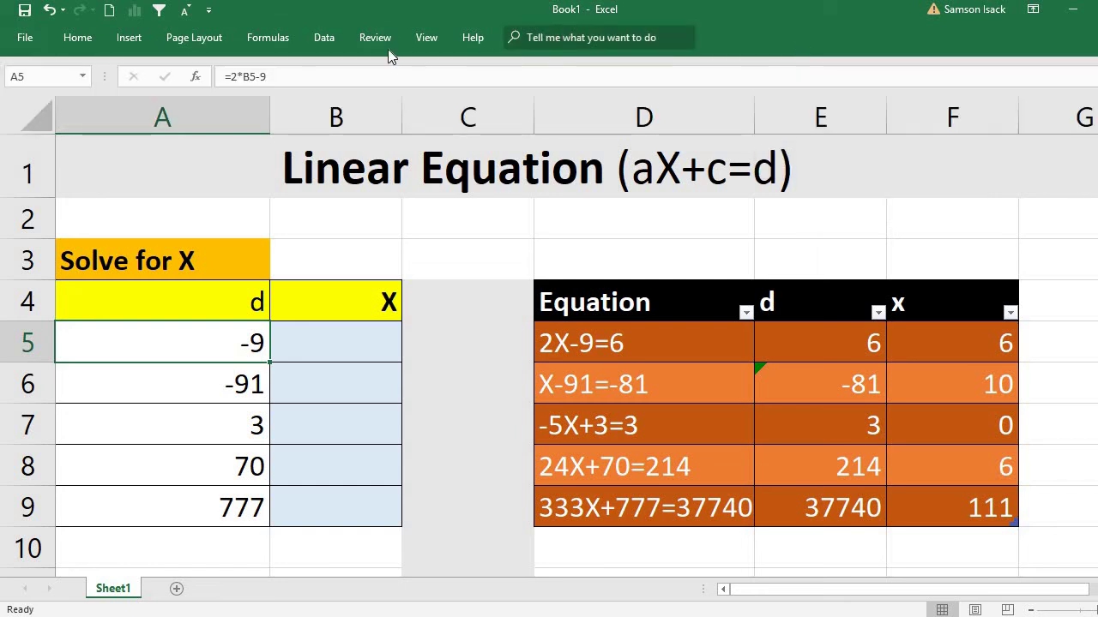
{"action": "left_click", "coordinate": [340, 38]}
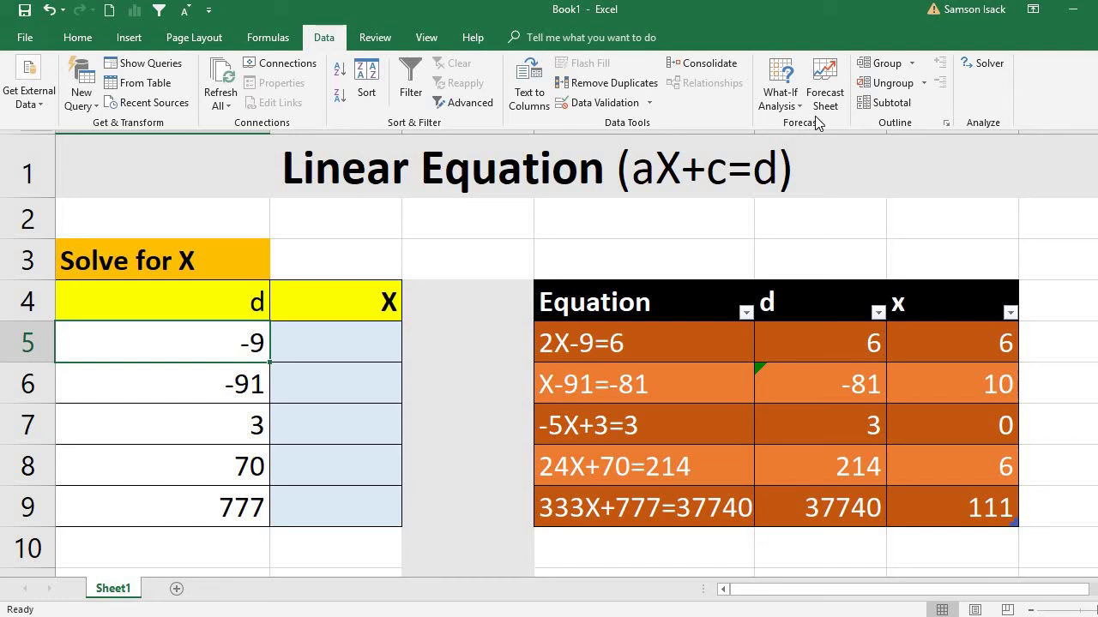
{"action": "left_click", "coordinate": [782, 98]}
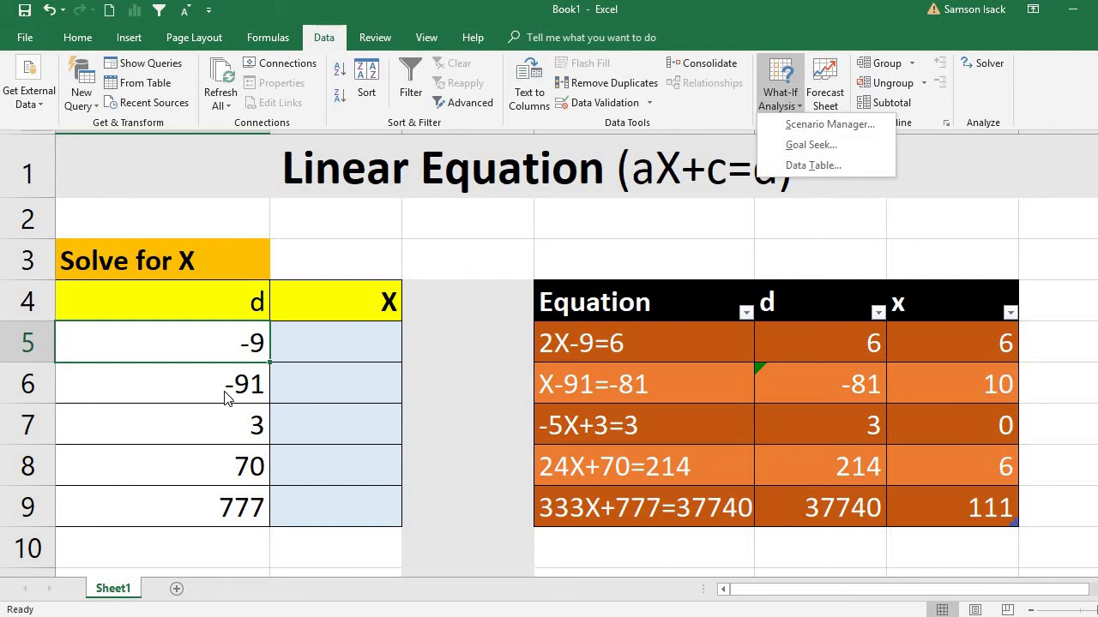
{"action": "left_click", "coordinate": [255, 344]}
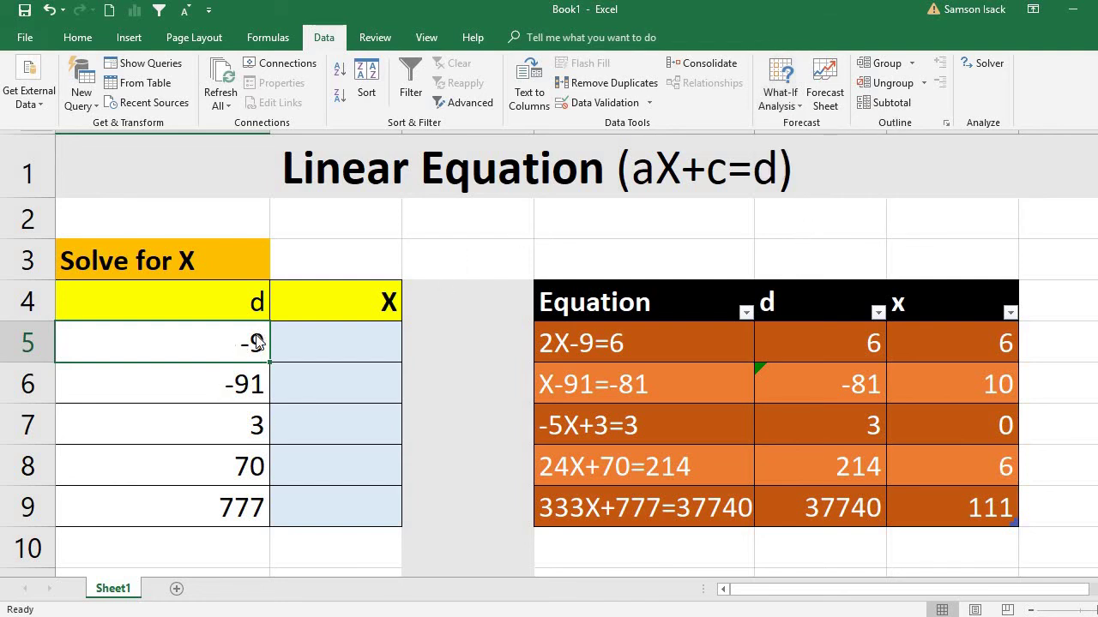
{"action": "left_click", "coordinate": [776, 99]}
Start a Goal Seek with Set cell A5 and To value 6.
{"action": "left_click", "coordinate": [811, 145]}
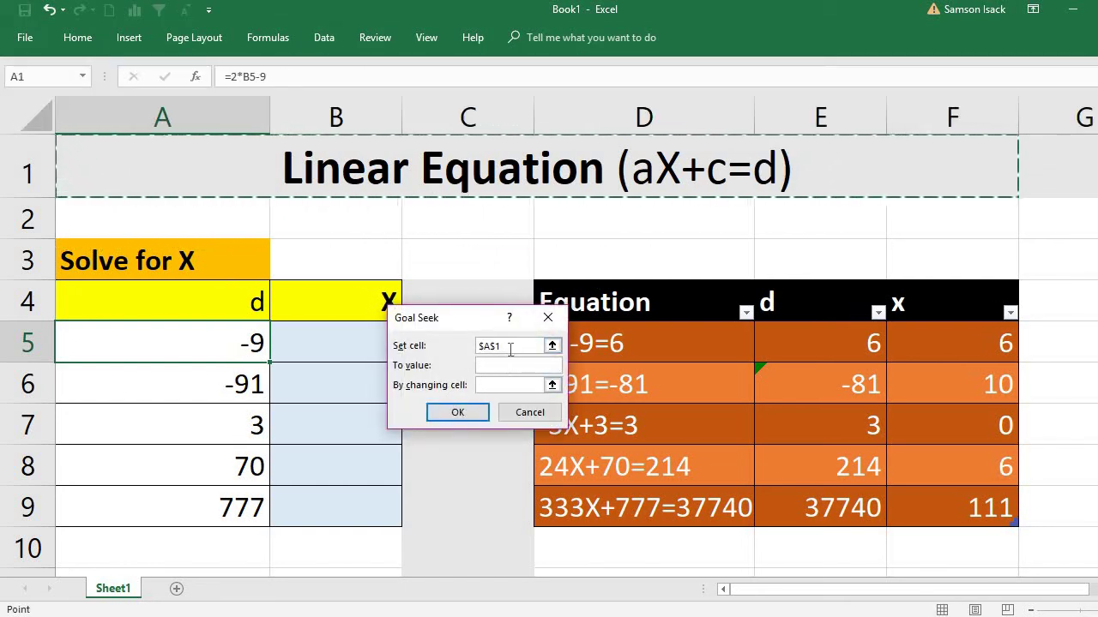
{"action": "left_click_drag", "start_coordinate": [510, 348], "coordinate": [479, 352]}
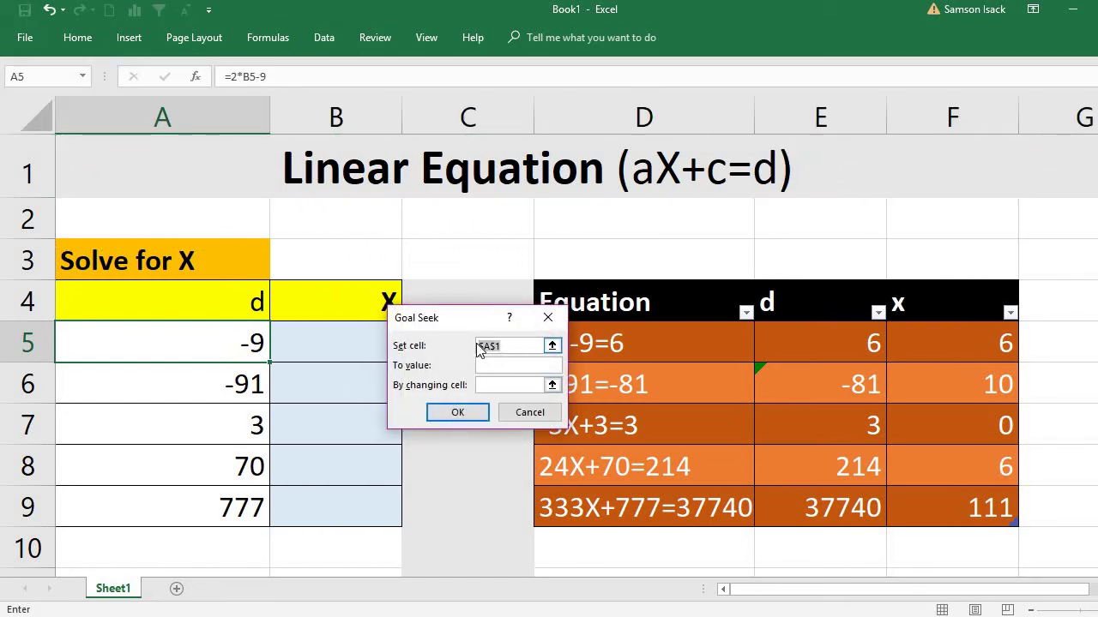
{"action": "left_click", "coordinate": [233, 346]}
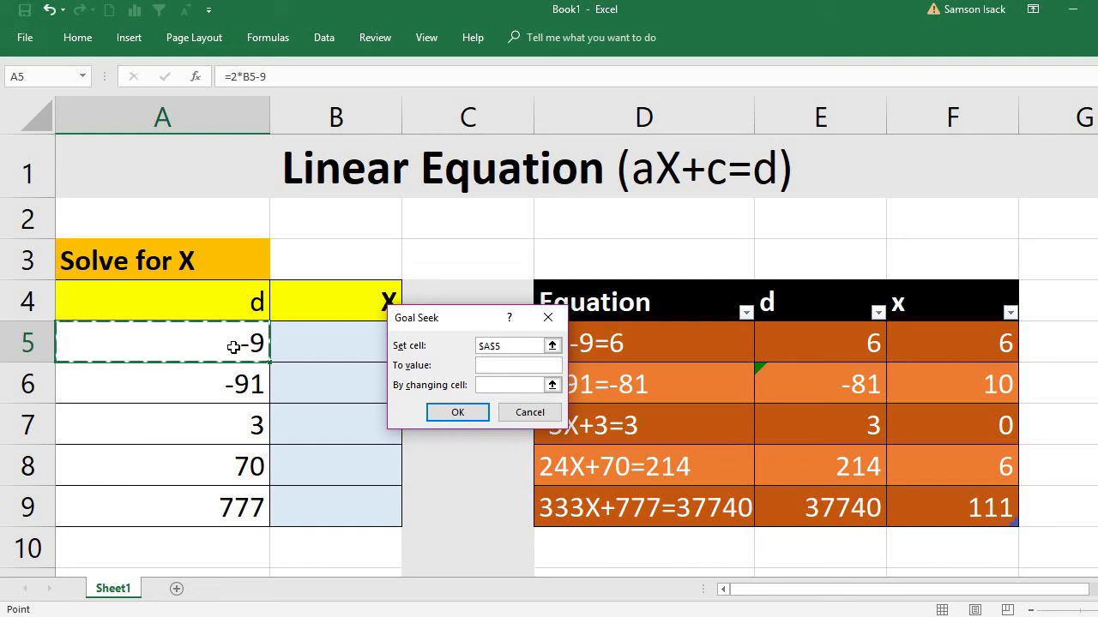
{"action": "left_click", "coordinate": [503, 383]}
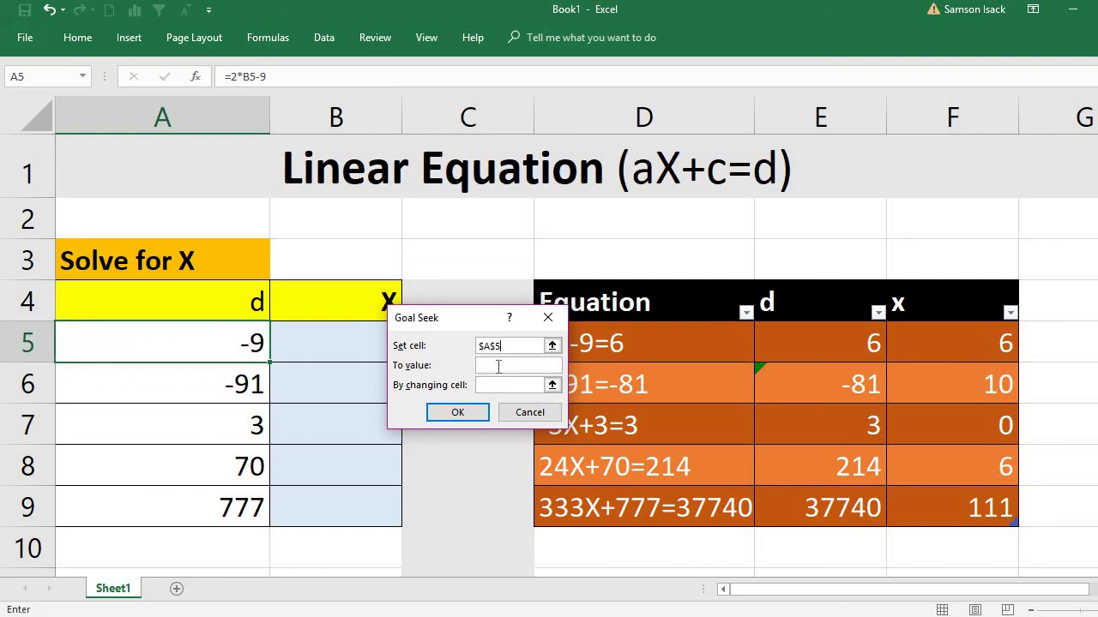
{"action": "left_click", "coordinate": [497, 366]}
{"action": "type", "text": "6"}
Set By changing cell to B5 and review the $A$5, 6, $B$5 entries.
{"action": "left_click", "coordinate": [494, 388]}
{"action": "left_click_drag", "start_coordinate": [470, 326], "coordinate": [535, 316]}
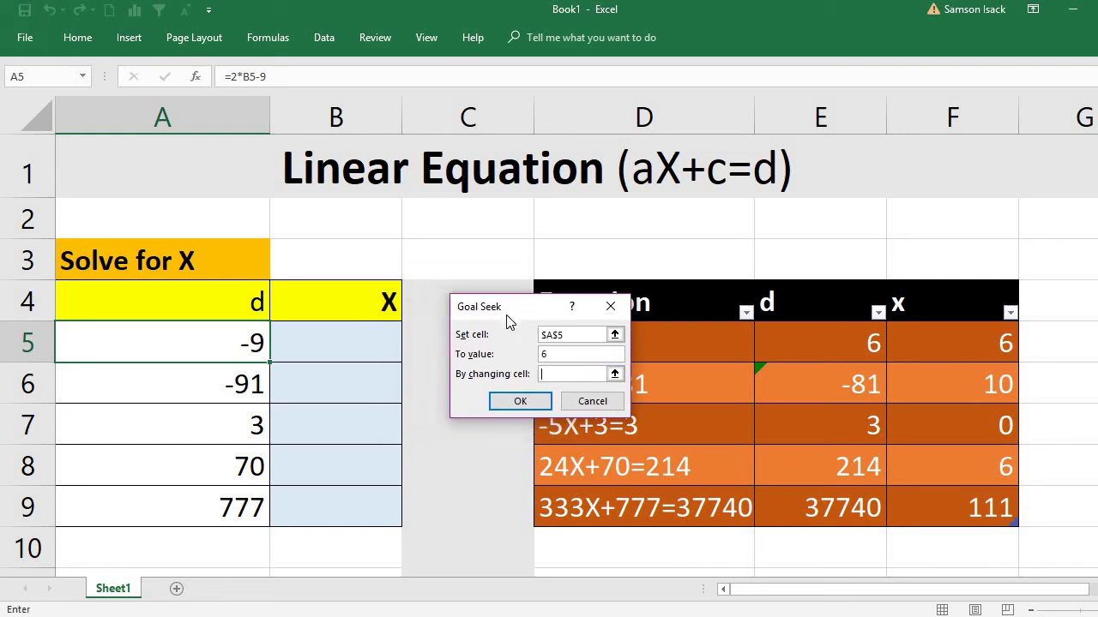
{"action": "left_click", "coordinate": [361, 345]}
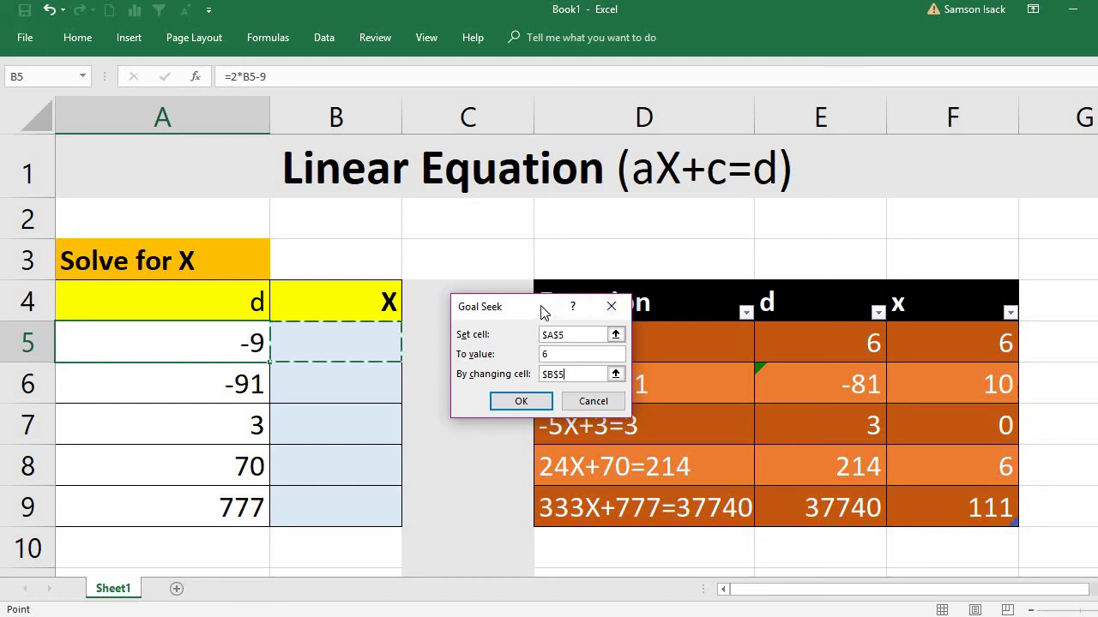
{"action": "left_click_drag", "start_coordinate": [542, 312], "coordinate": [508, 467]}
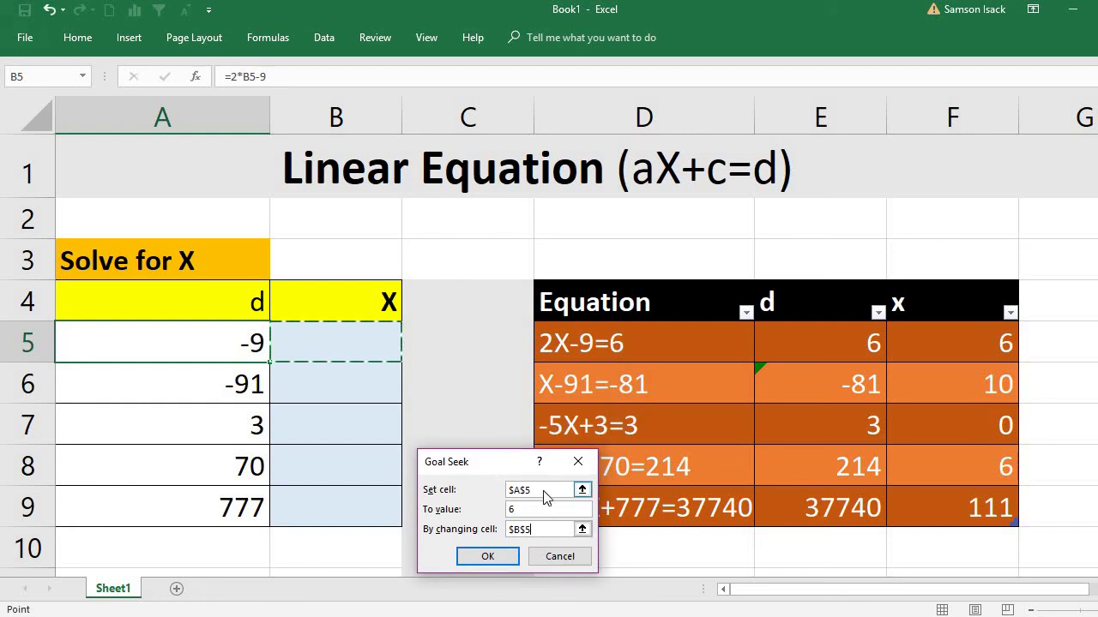
{"action": "left_click", "coordinate": [536, 490]}
{"action": "double_click", "coordinate": [518, 489]}
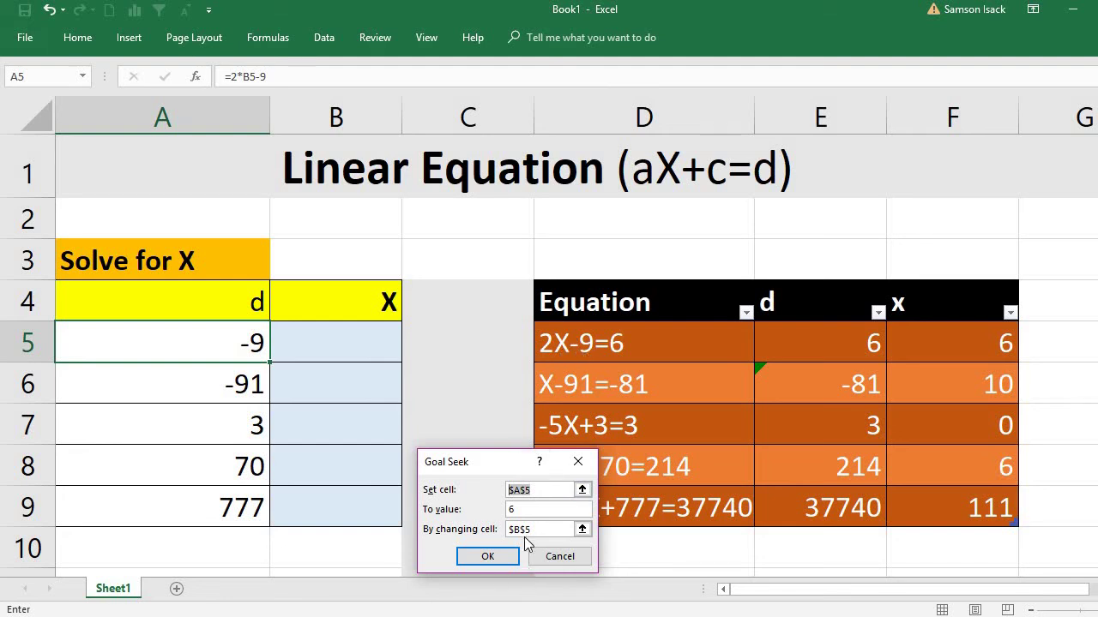
{"action": "left_click", "coordinate": [517, 509]}
{"action": "left_click", "coordinate": [538, 529]}
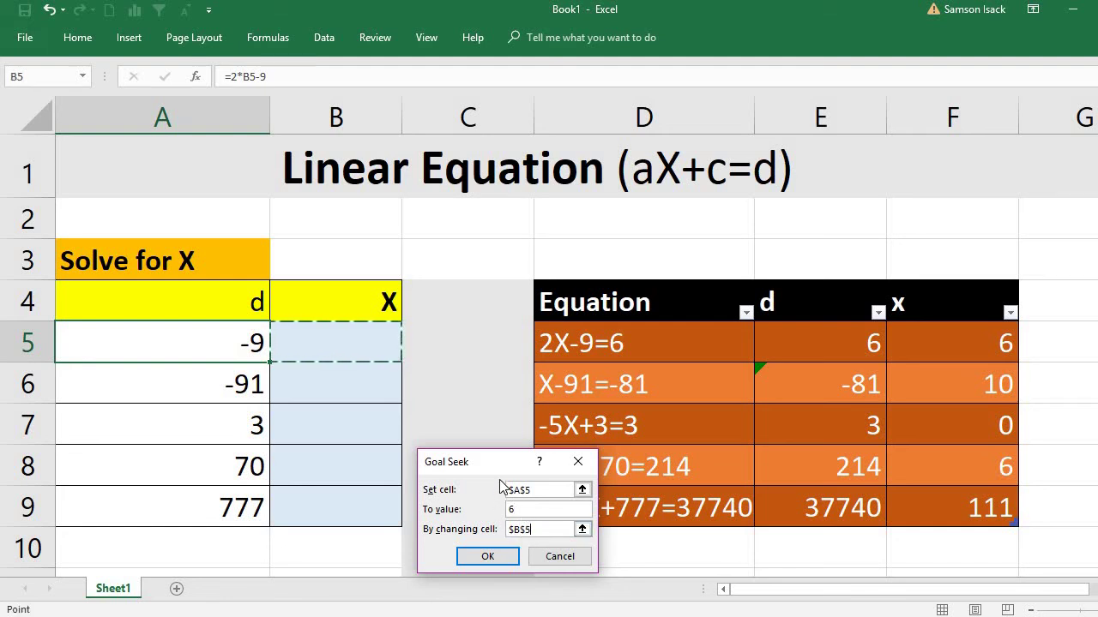
{"action": "left_click_drag", "start_coordinate": [493, 464], "coordinate": [490, 444]}
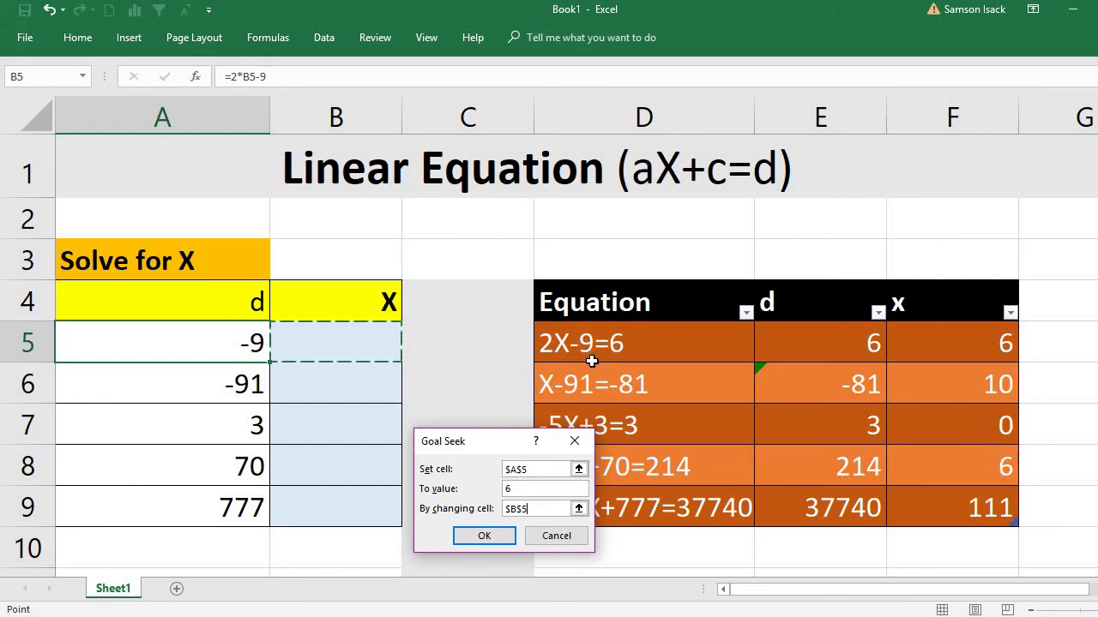
Run the Goal Seek and accept the result, putting 7.5 in B5.
{"action": "left_click", "coordinate": [484, 537]}
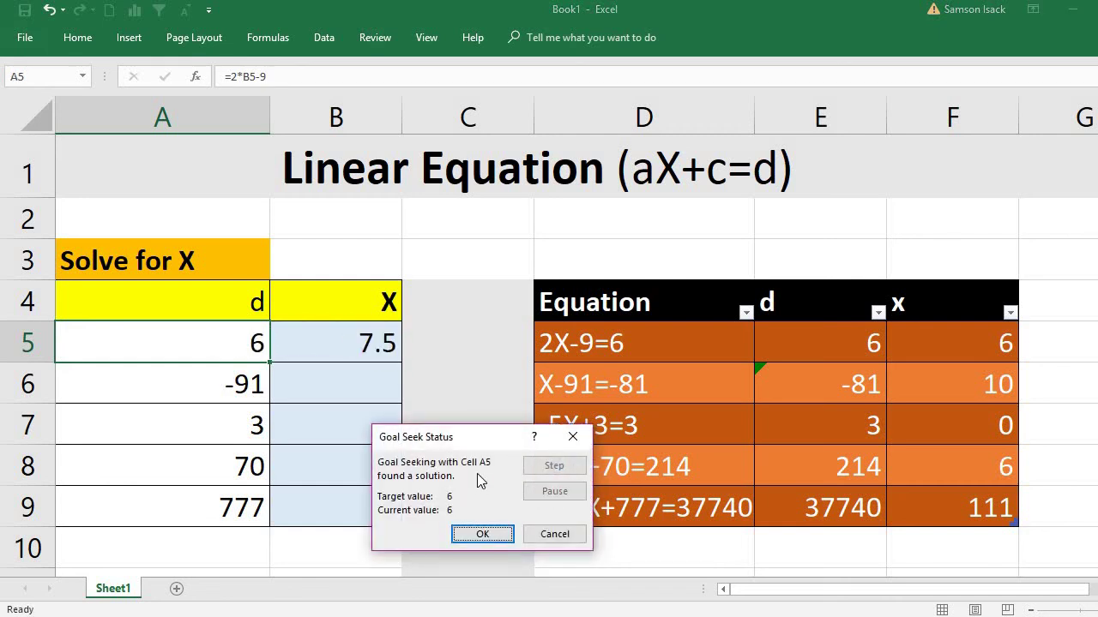
{"action": "left_click_drag", "start_coordinate": [490, 438], "coordinate": [496, 426]}
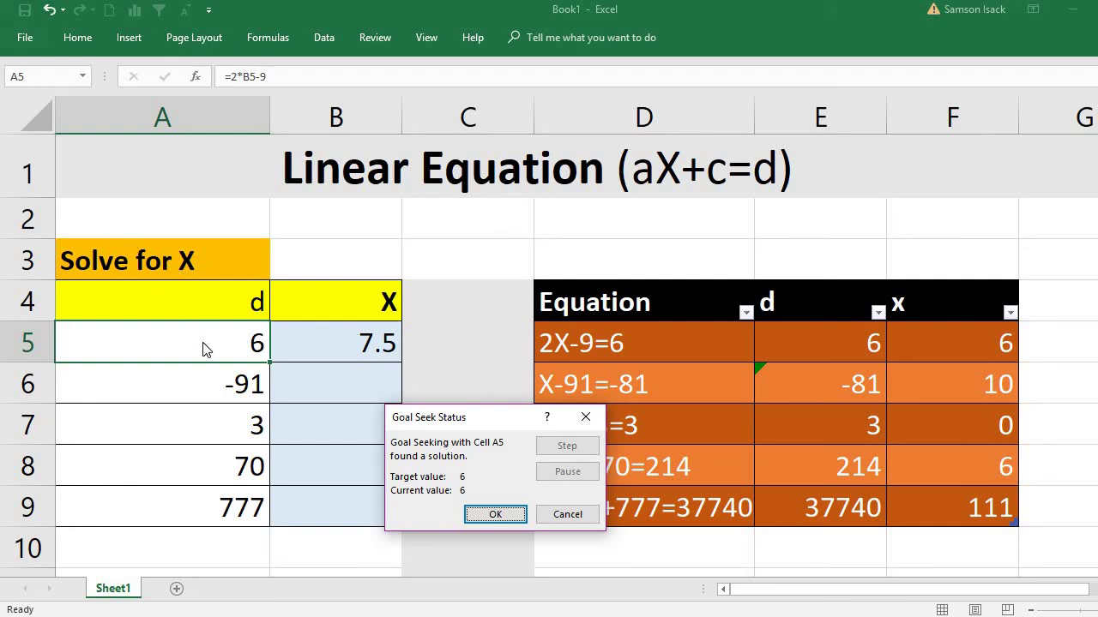
{"action": "left_click", "coordinate": [495, 514]}
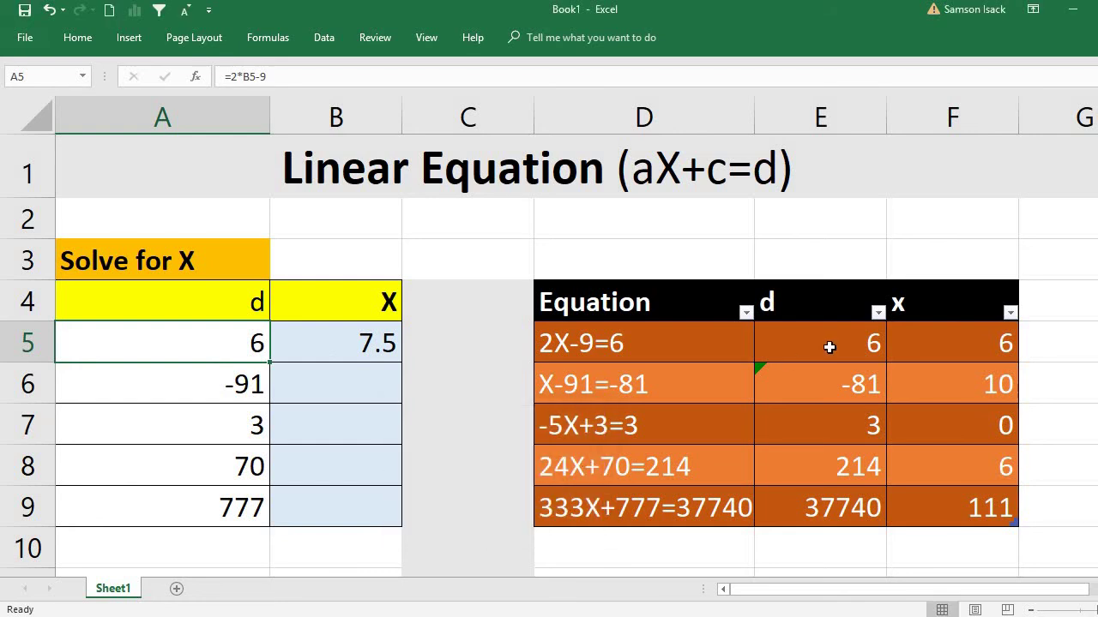
Replace the F5 x answer 6 with 7.5 so it matches B5.
{"action": "left_click", "coordinate": [861, 343]}
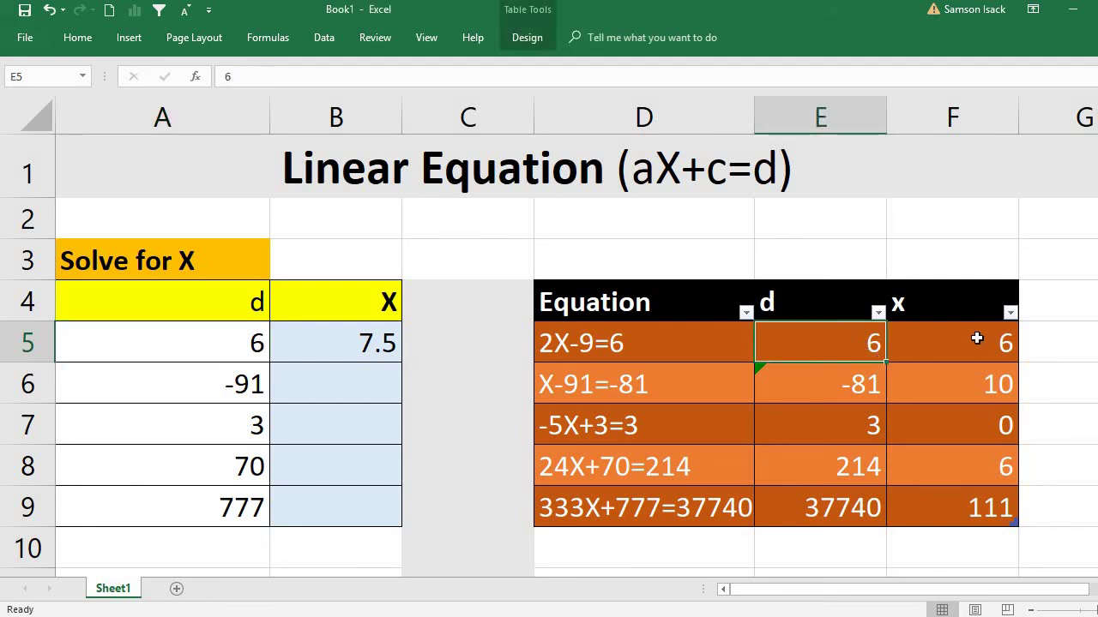
{"action": "left_click", "coordinate": [979, 337]}
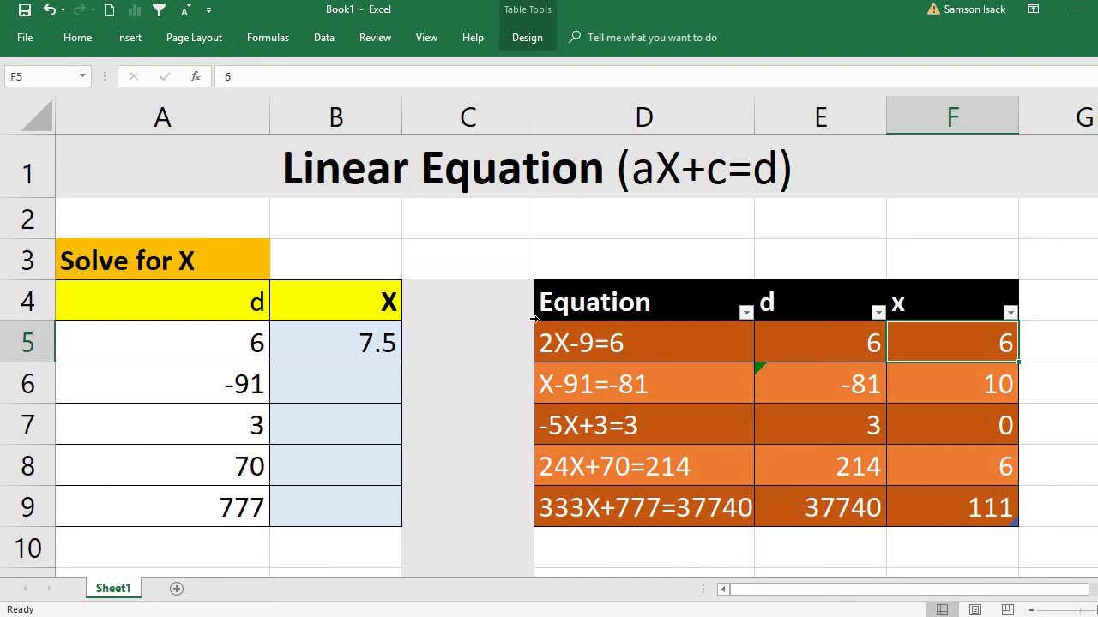
{"action": "left_click", "coordinate": [246, 346]}
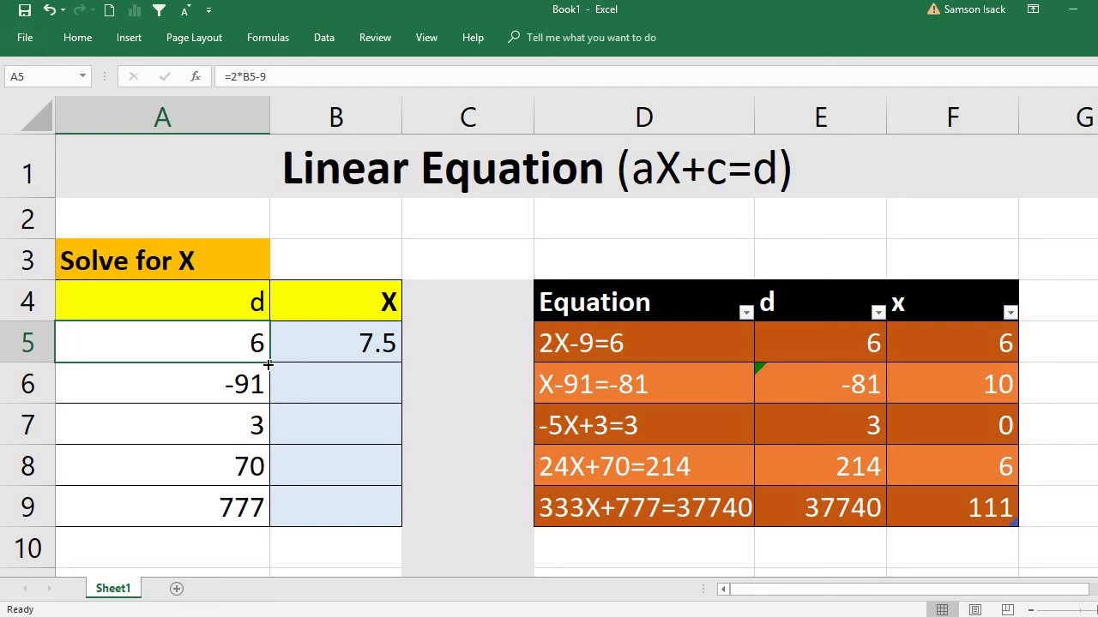
{"action": "left_click", "coordinate": [964, 343]}
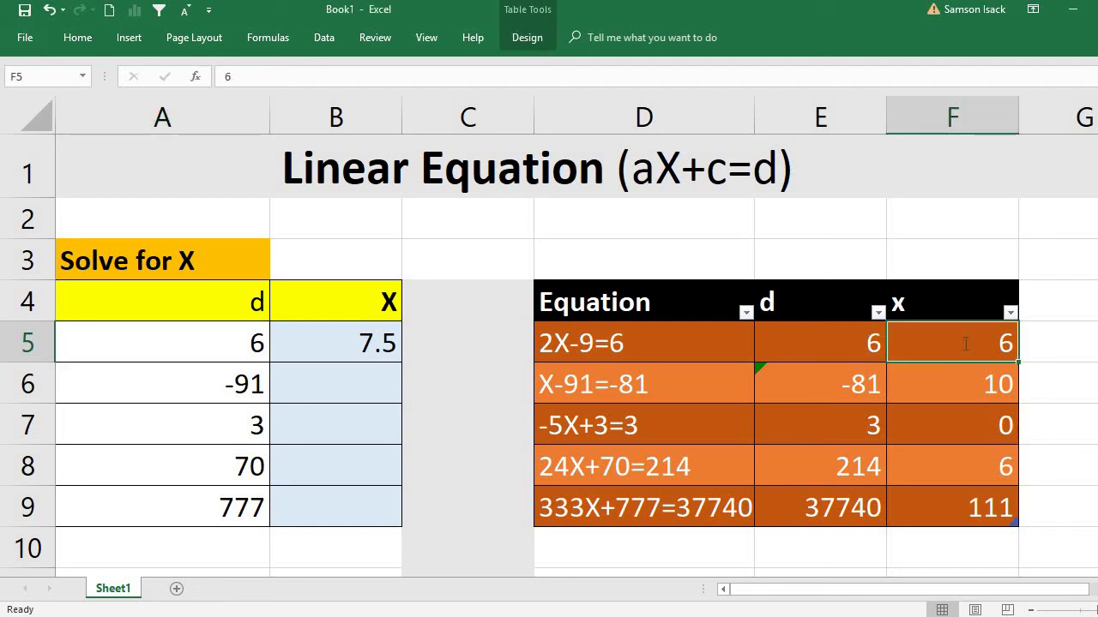
{"action": "type", "text": "7.5"}
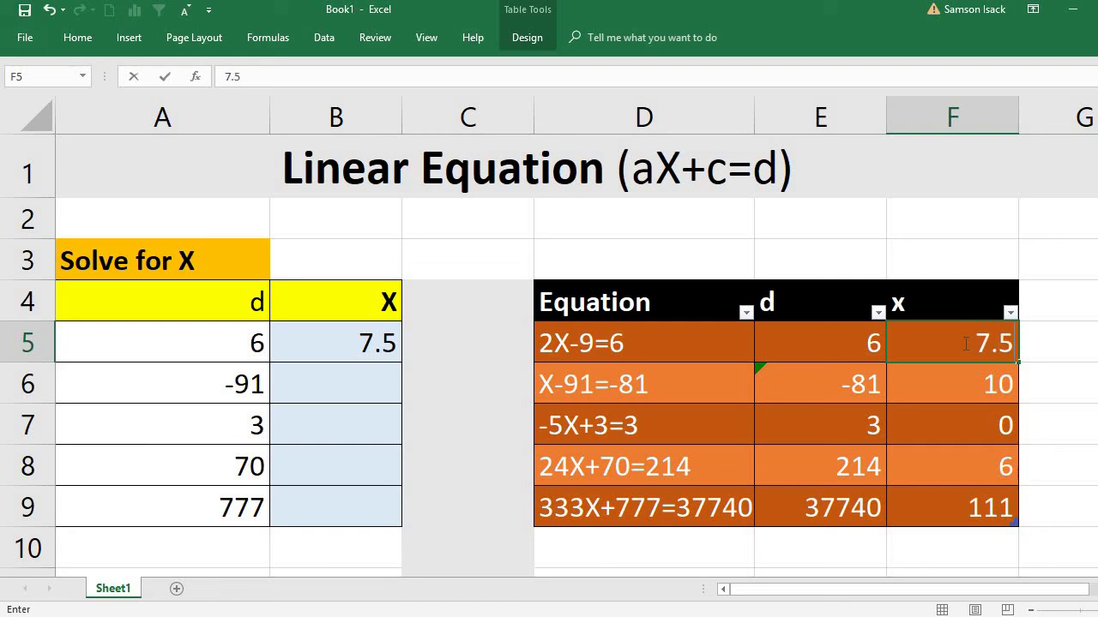
{"action": "key", "text": "Return"}
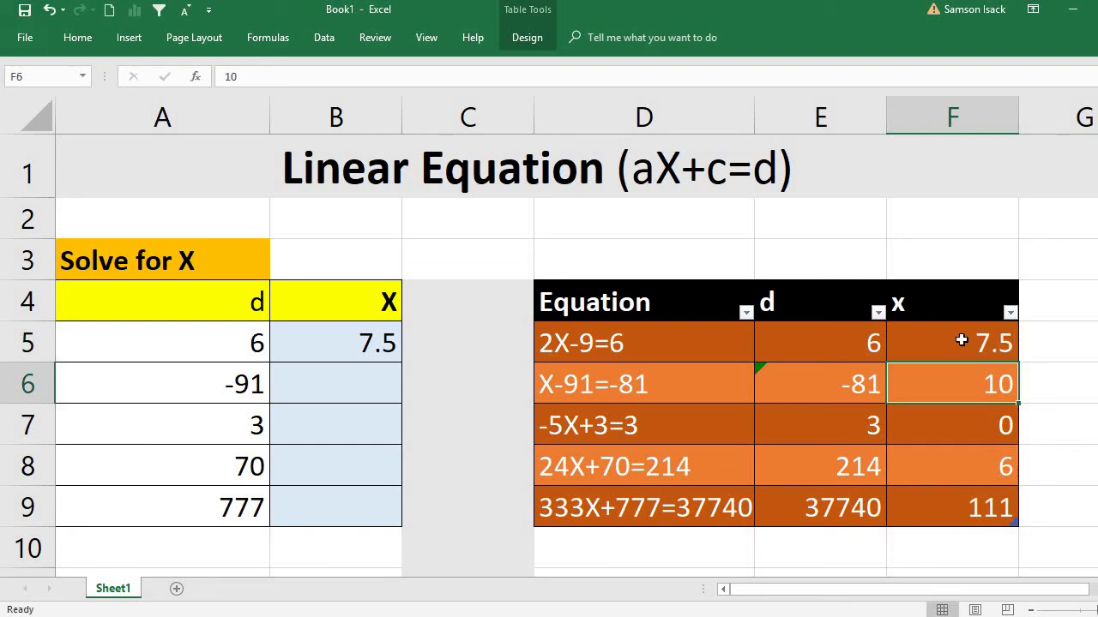
{"action": "left_click", "coordinate": [962, 341]}
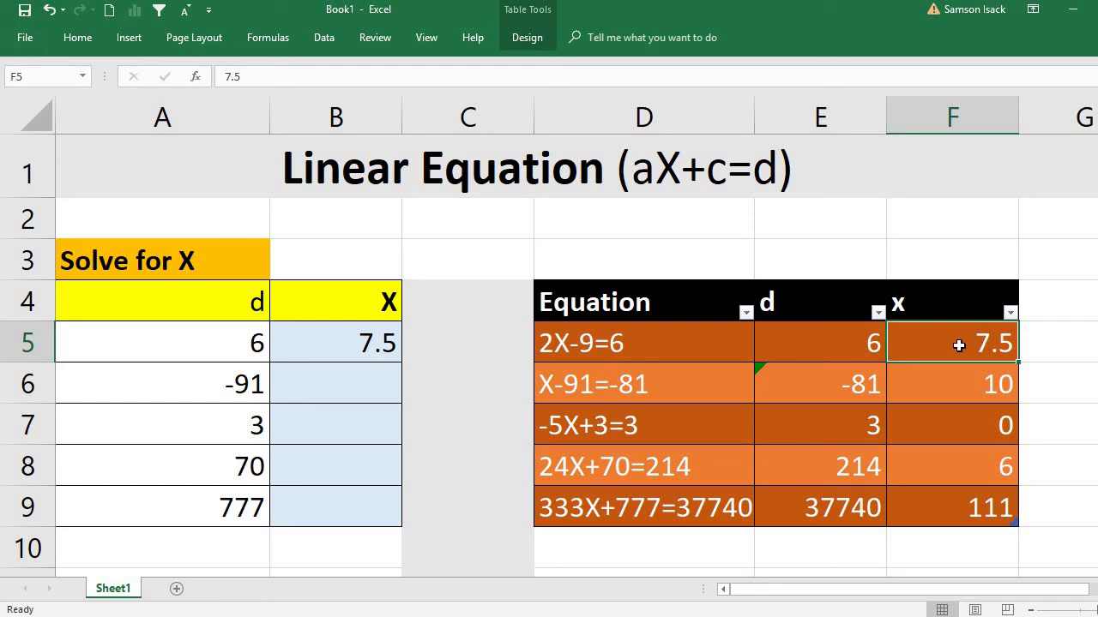
{"action": "key", "text": "Down"}
{"action": "key", "text": "Home"}
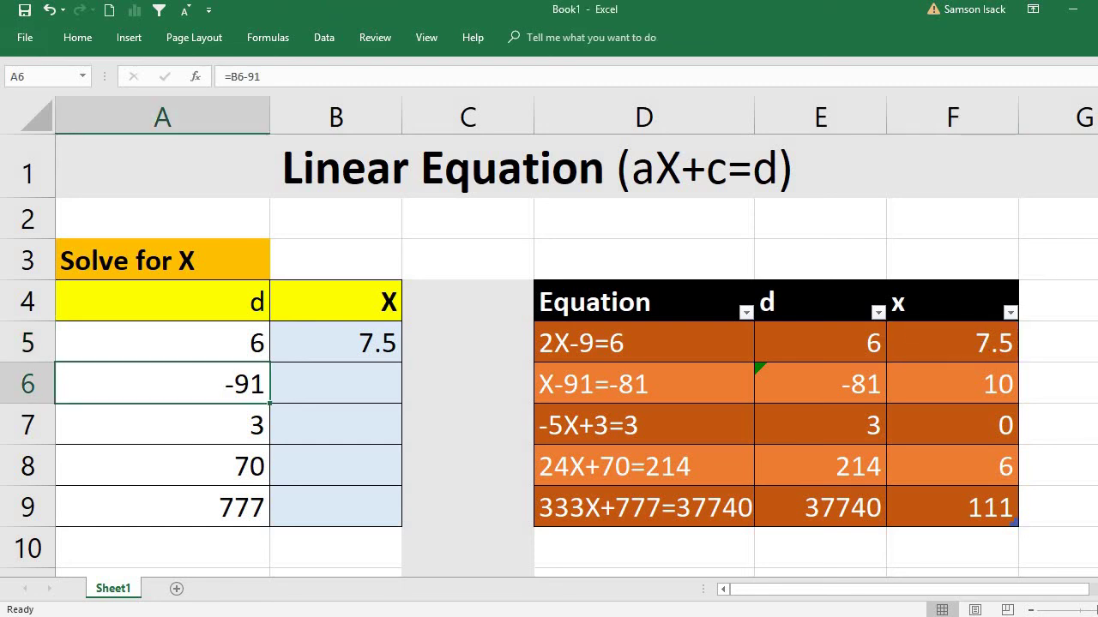
Set up Goal Seek on A6 with To value -81, changing cell B6.
{"action": "left_click", "coordinate": [656, 397]}
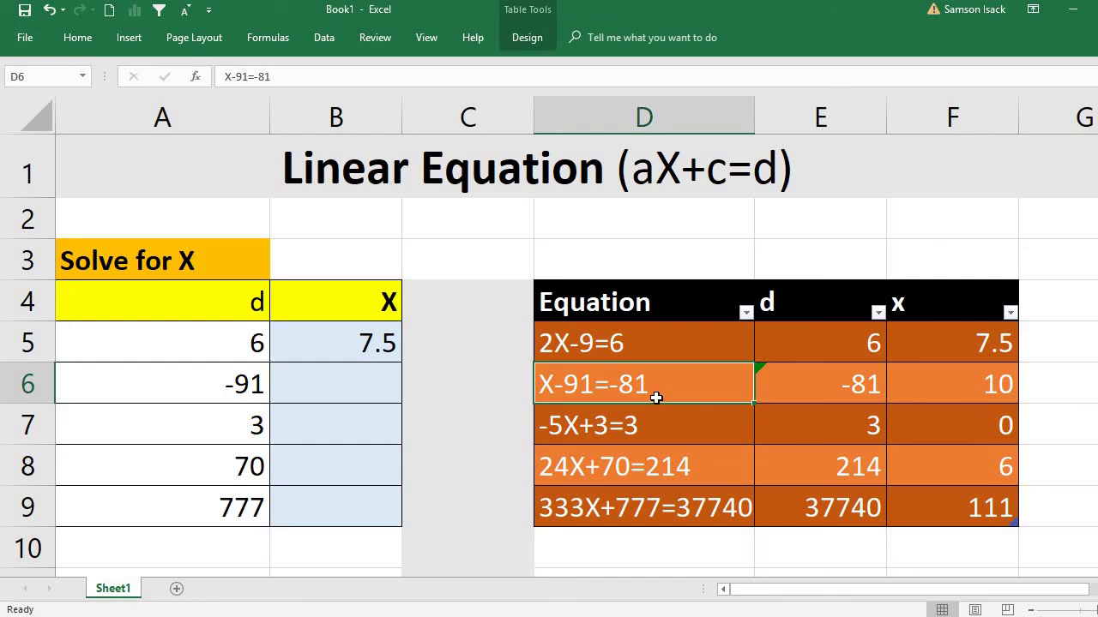
{"action": "left_click", "coordinate": [220, 382]}
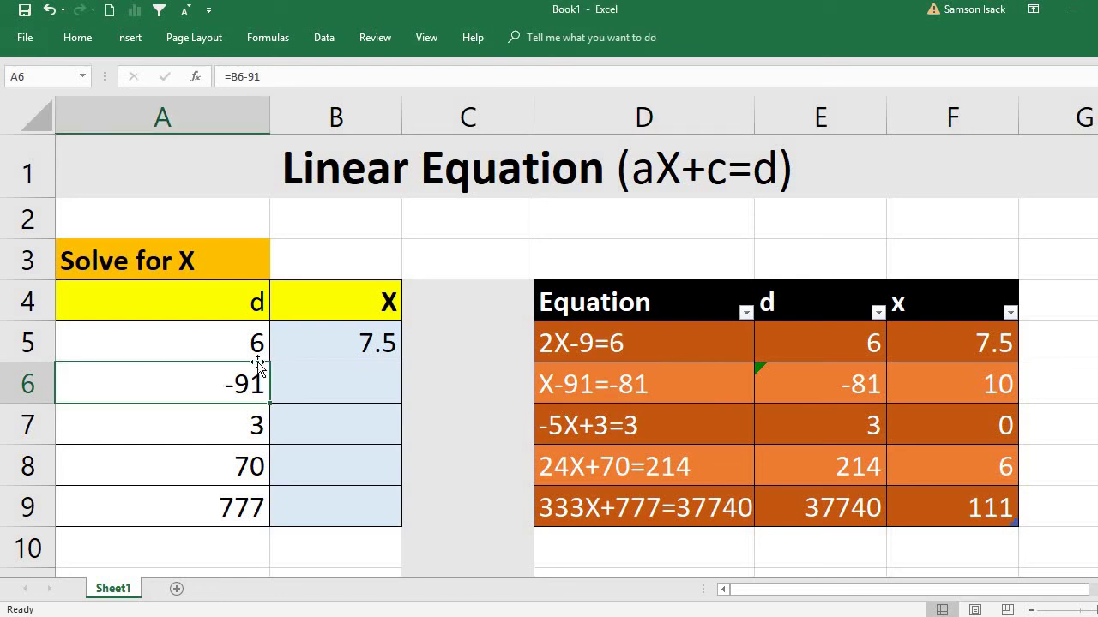
{"action": "left_click", "coordinate": [329, 37]}
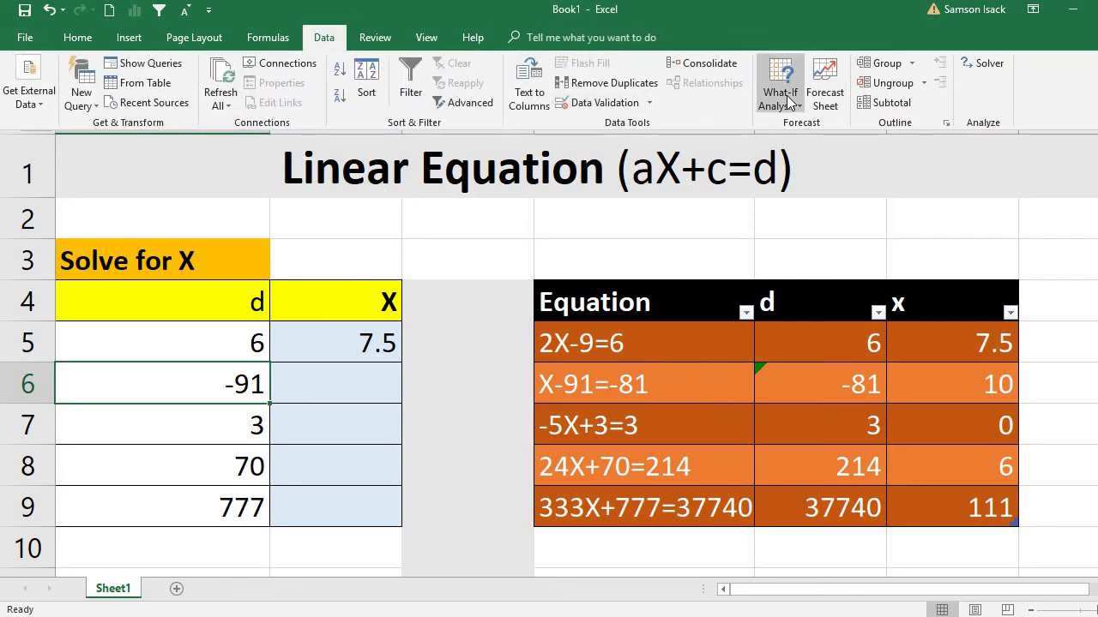
{"action": "left_click", "coordinate": [789, 101]}
{"action": "left_click", "coordinate": [813, 145]}
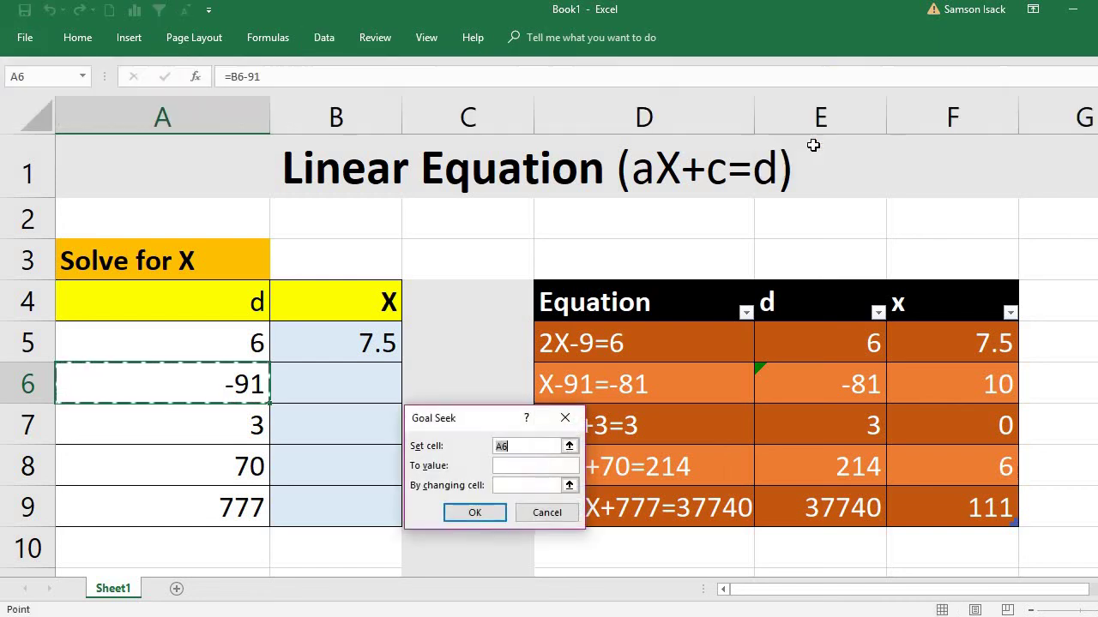
{"action": "left_click", "coordinate": [512, 466]}
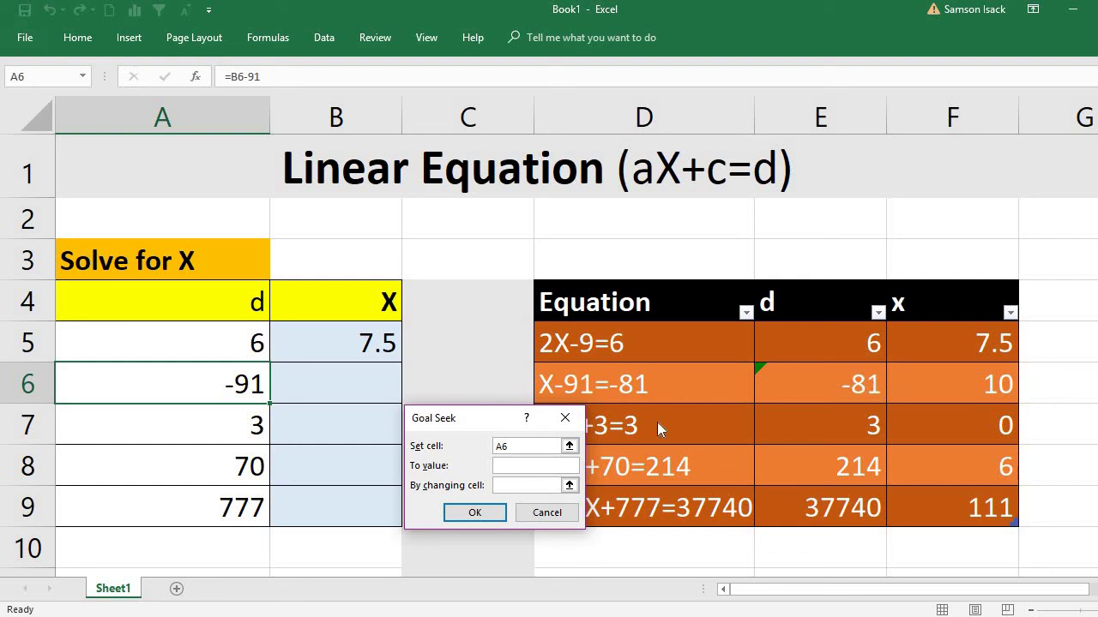
{"action": "type", "text": "-81"}
{"action": "left_click", "coordinate": [520, 485]}
{"action": "left_click", "coordinate": [351, 387]}
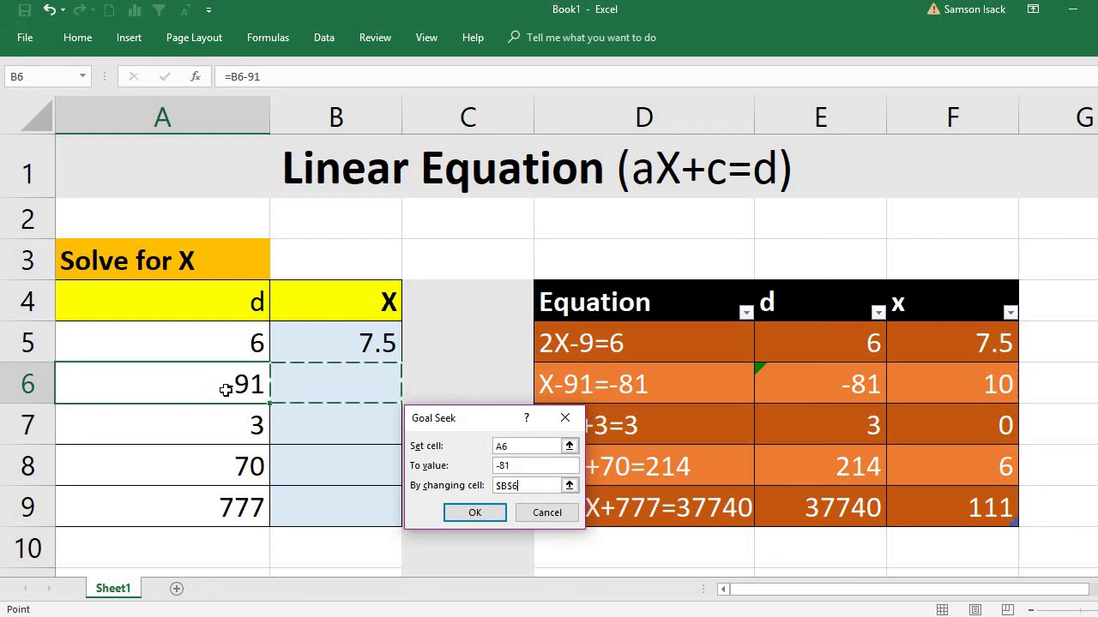
Run the row-6 Goal Seek and accept the solution B6 = 10.
{"action": "left_click", "coordinate": [467, 518]}
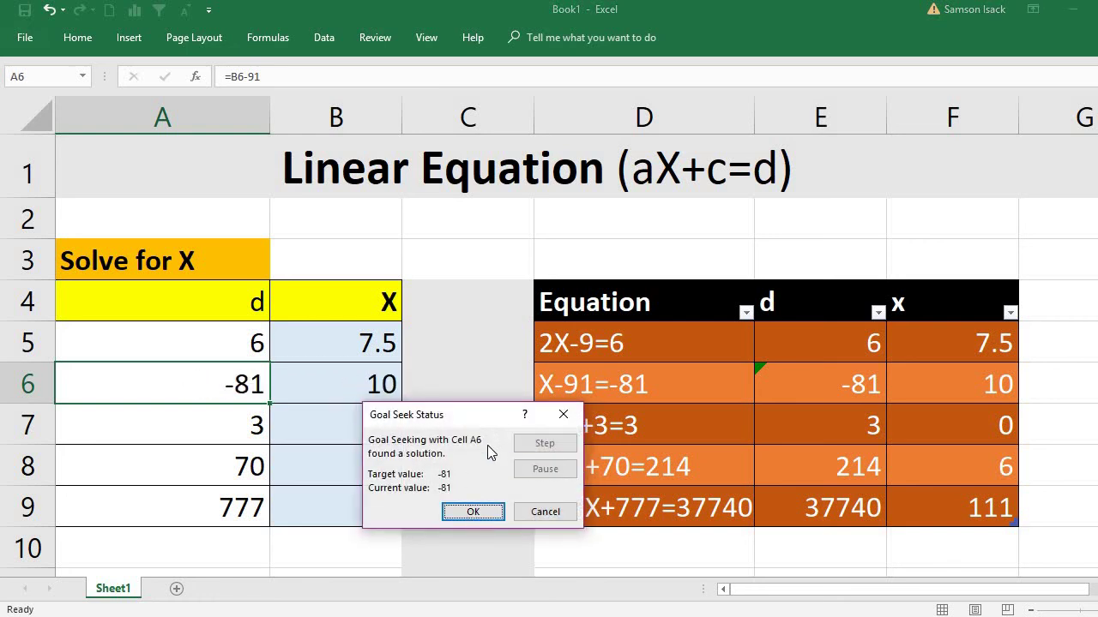
{"action": "left_click_drag", "start_coordinate": [492, 415], "coordinate": [505, 470]}
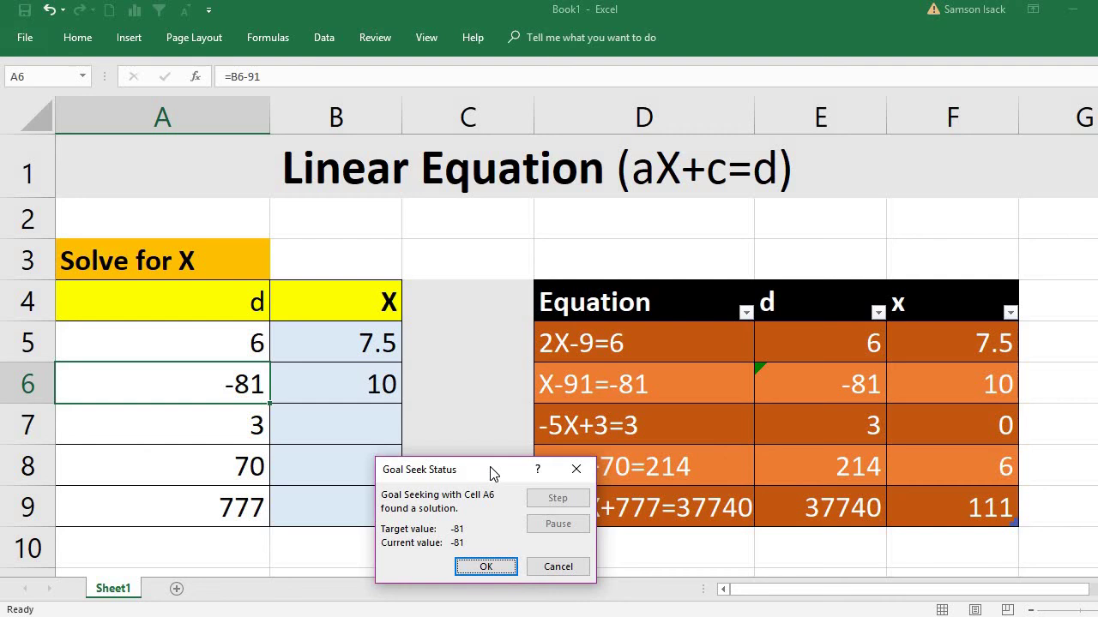
{"action": "left_click", "coordinate": [487, 566]}
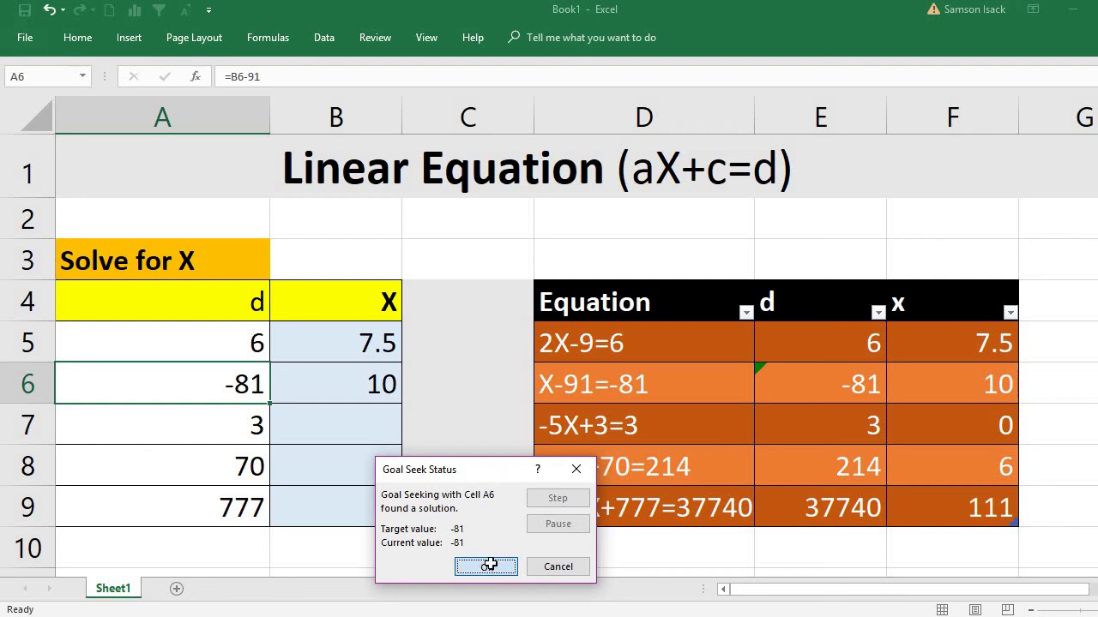
Check A7's formula unchanged and start a Goal Seek on A7.
{"action": "double_click", "coordinate": [242, 420]}
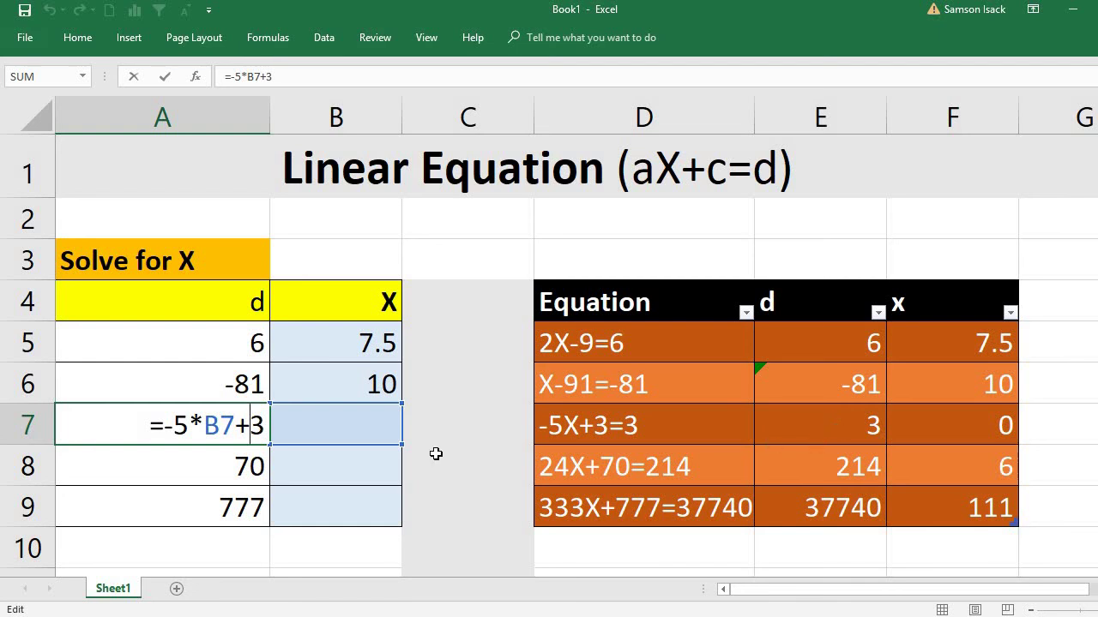
{"action": "key", "text": "Return"}
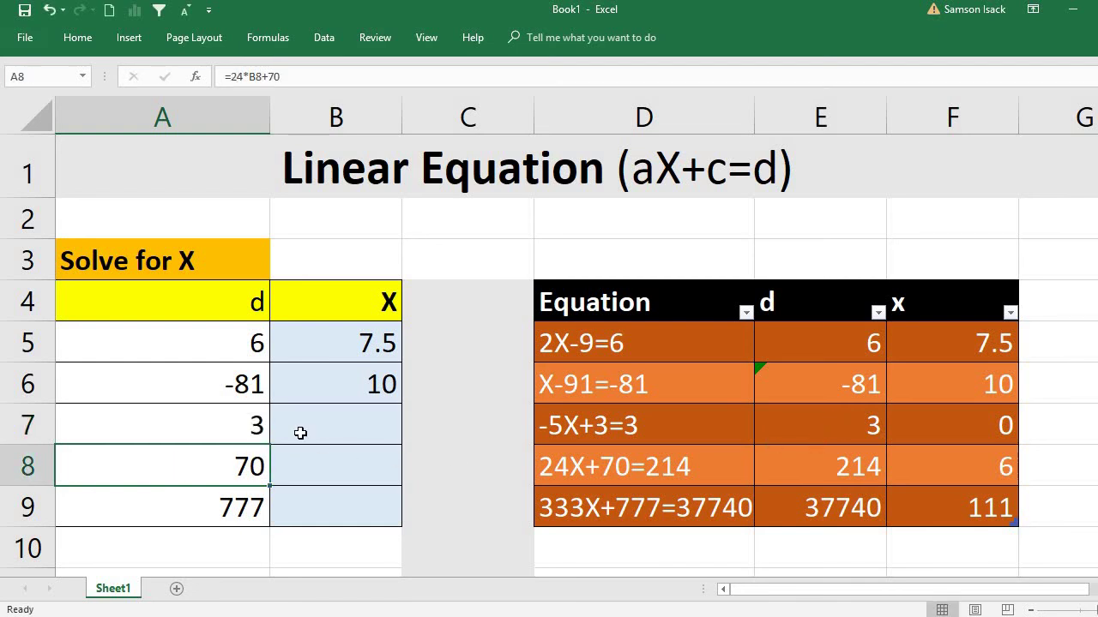
{"action": "left_click", "coordinate": [237, 420]}
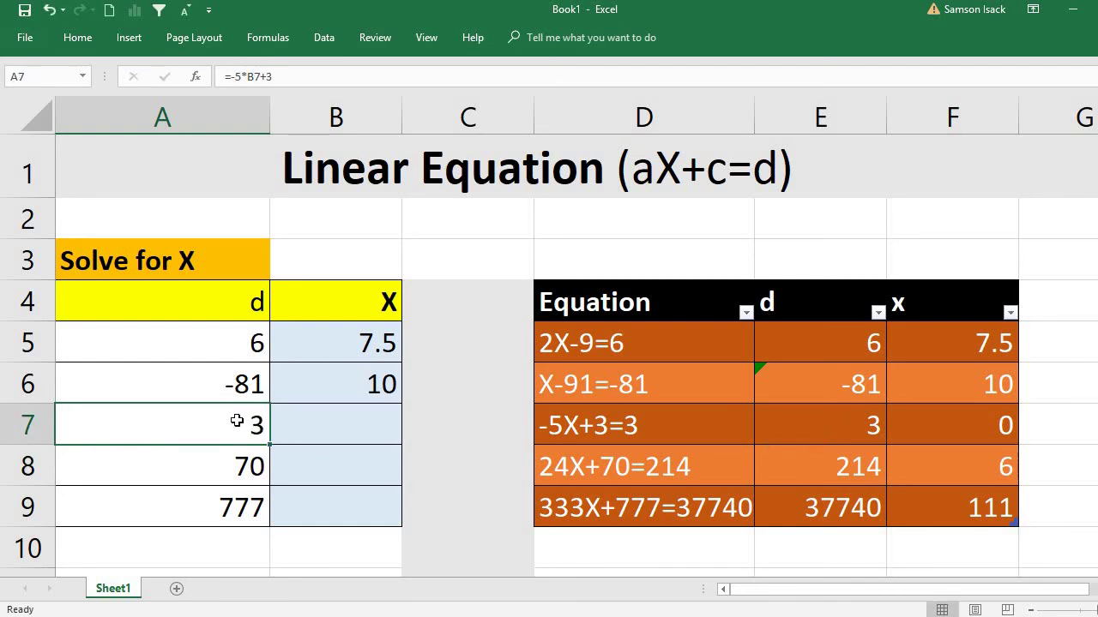
{"action": "left_click", "coordinate": [323, 38]}
{"action": "left_click", "coordinate": [783, 93]}
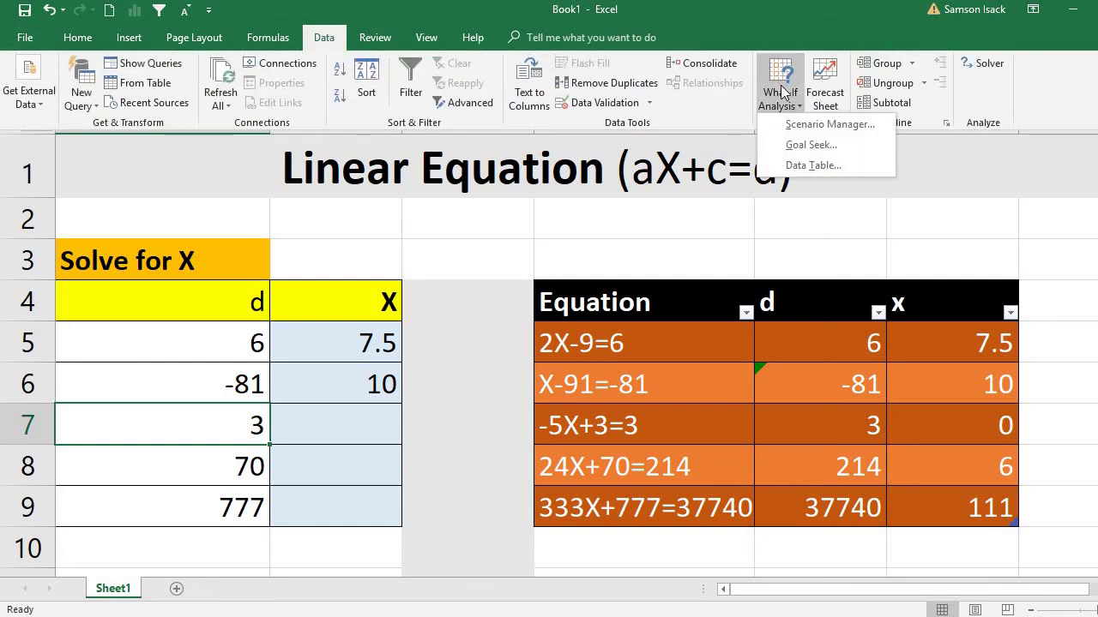
{"action": "left_click", "coordinate": [815, 149]}
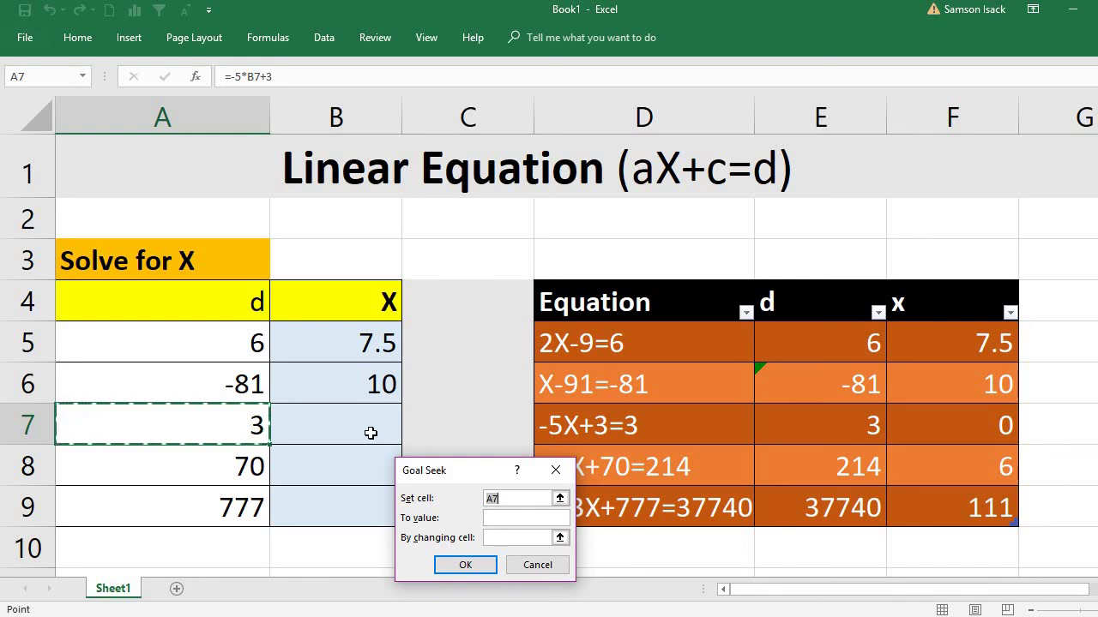
Set To value 3, changing cell B7, then run and accept B7 = 0.
{"action": "left_click", "coordinate": [498, 517]}
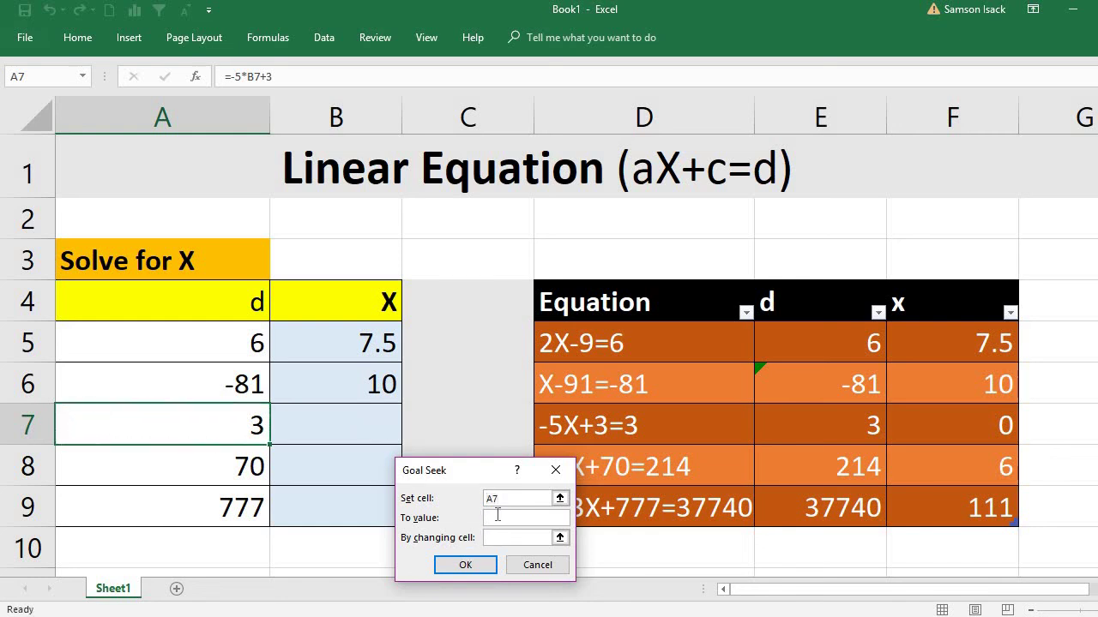
{"action": "type", "text": "3"}
{"action": "left_click", "coordinate": [512, 536]}
{"action": "left_click", "coordinate": [319, 414]}
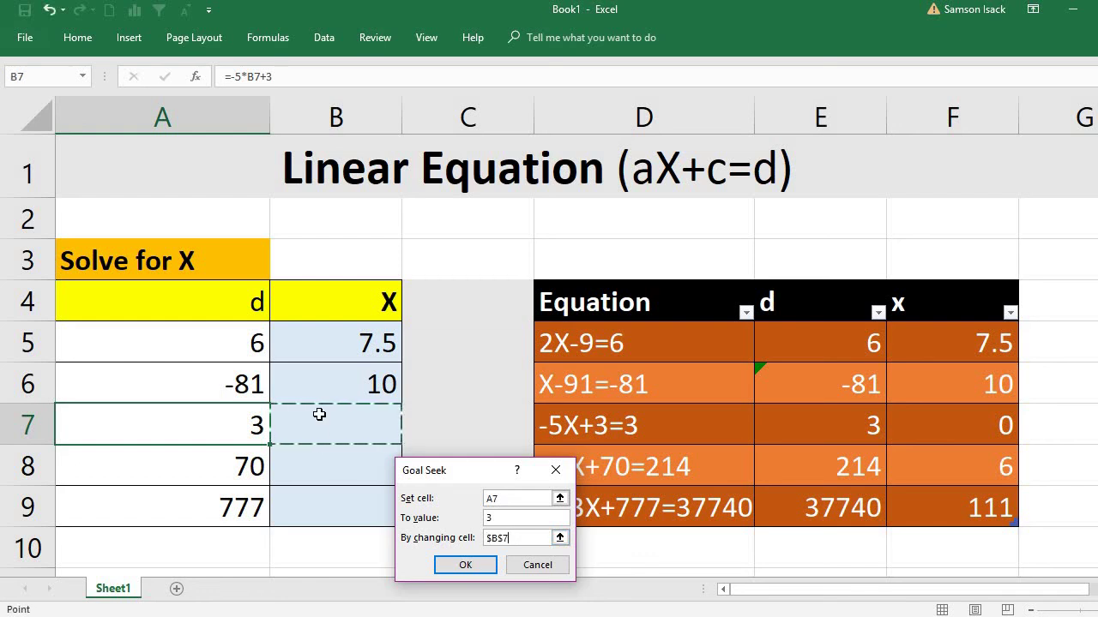
{"action": "left_click", "coordinate": [478, 568]}
{"action": "left_click", "coordinate": [466, 565]}
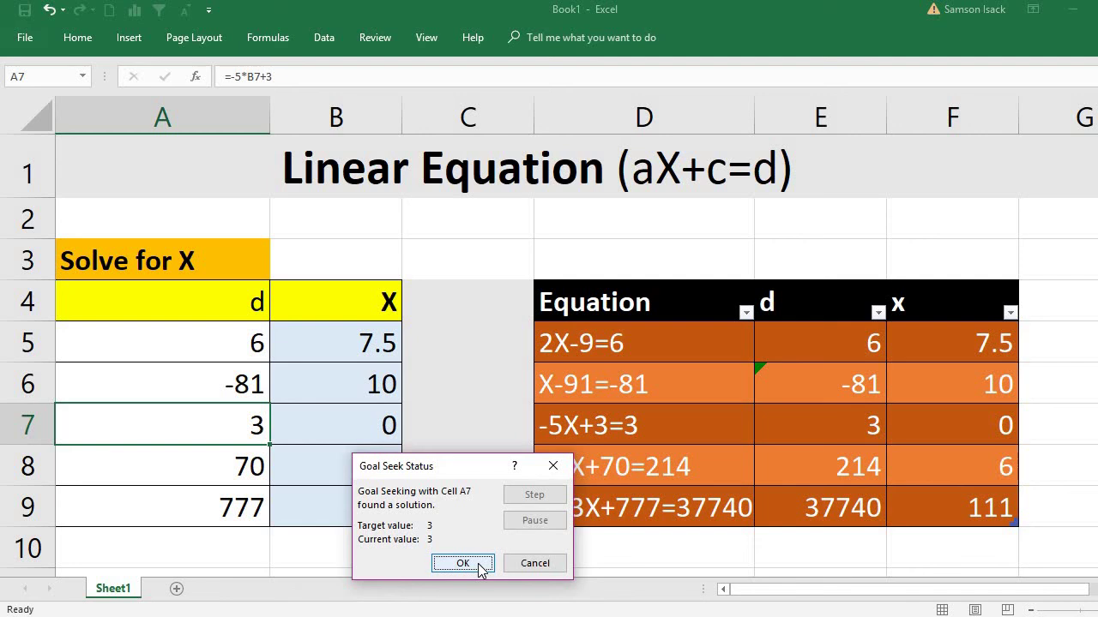
{"action": "left_click", "coordinate": [479, 569]}
{"action": "left_click", "coordinate": [304, 471]}
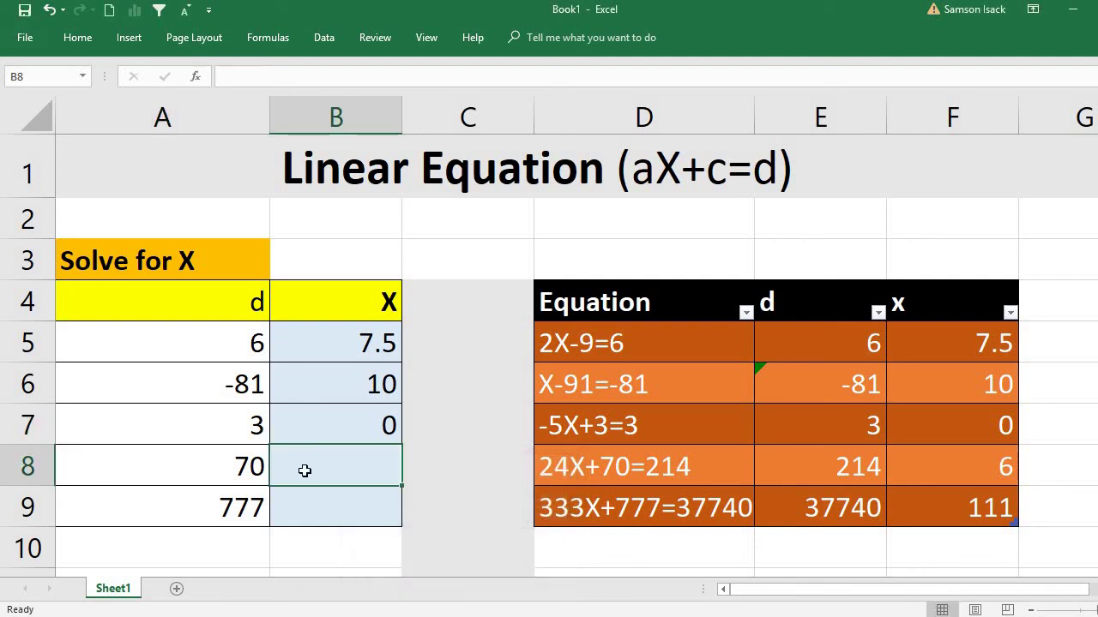
Commit A8's formula =24*B8+70 so it shows 70 with B8 blank.
{"action": "double_click", "coordinate": [226, 468]}
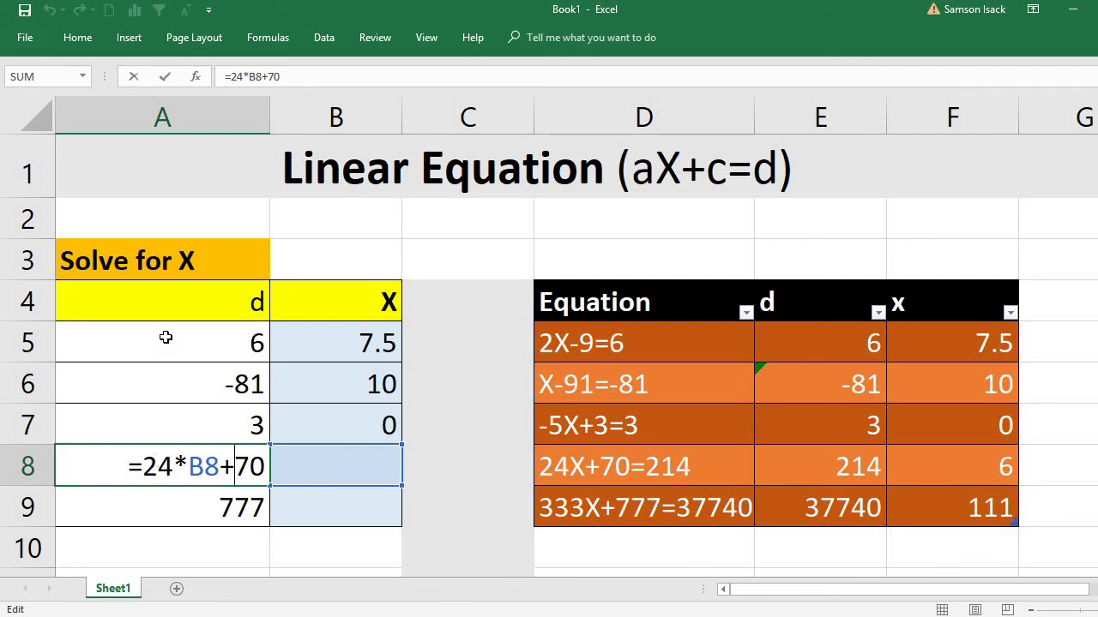
{"action": "left_click", "coordinate": [326, 37]}
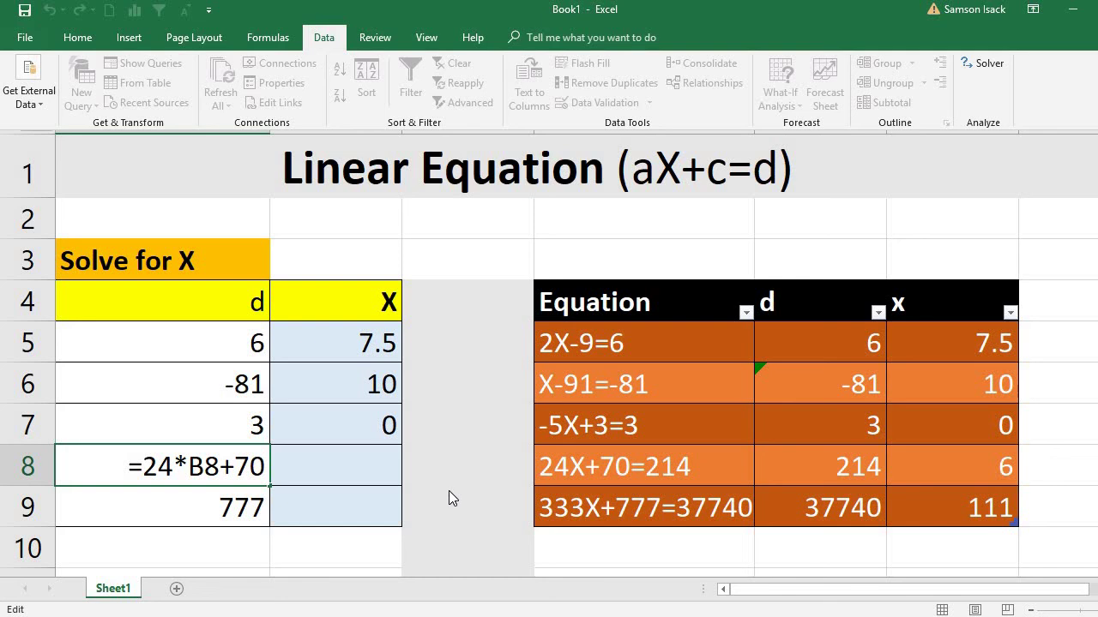
{"action": "left_click", "coordinate": [125, 461]}
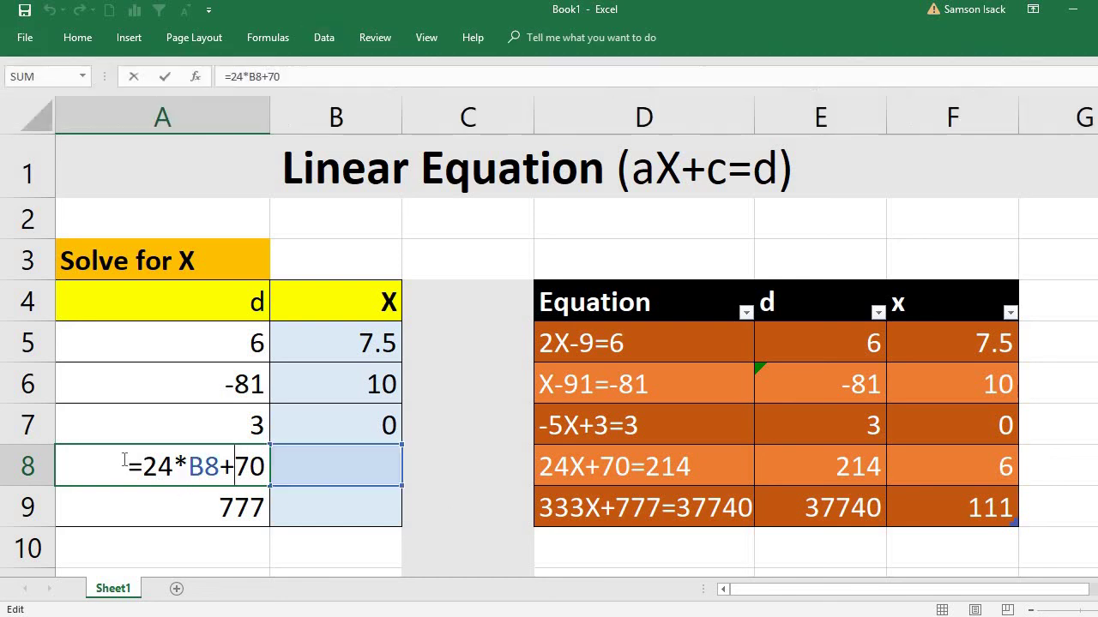
{"action": "key", "text": "Return"}
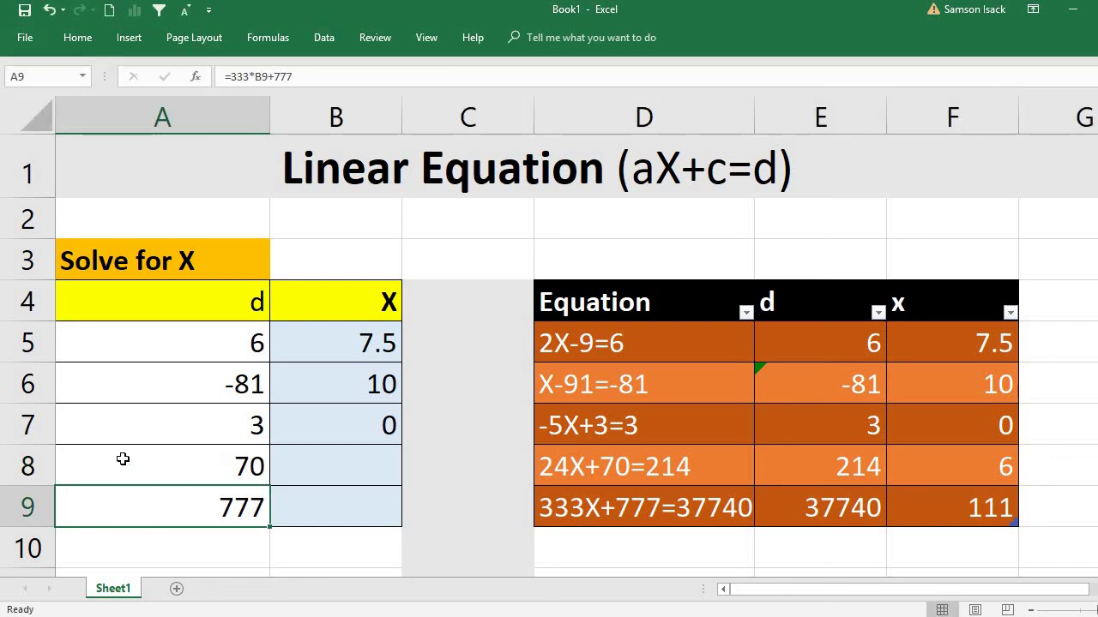
{"action": "left_click", "coordinate": [123, 459]}
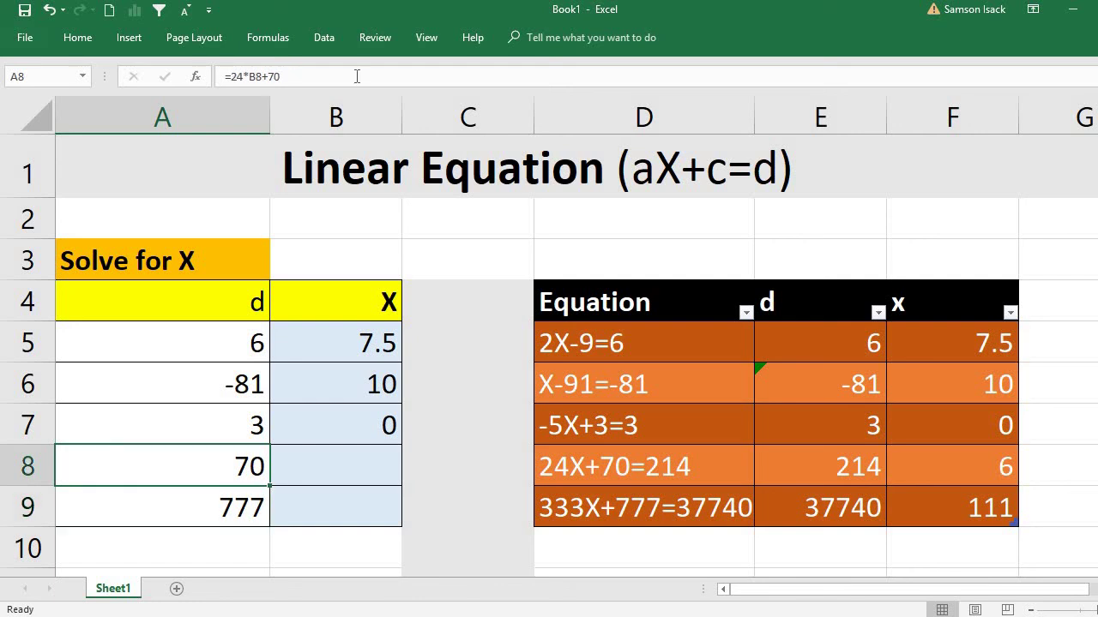
{"action": "left_click", "coordinate": [315, 38]}
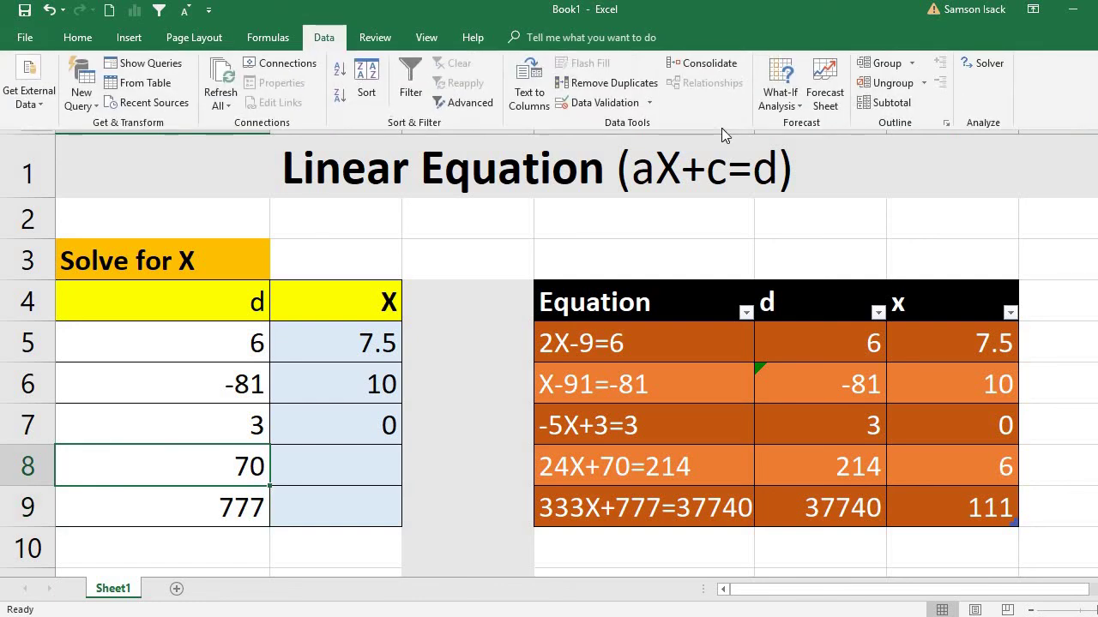
{"action": "left_click", "coordinate": [775, 86]}
Goal Seek A8 to 214 by changing B8, accepting the solution B8 = 6.
{"action": "left_click", "coordinate": [805, 146]}
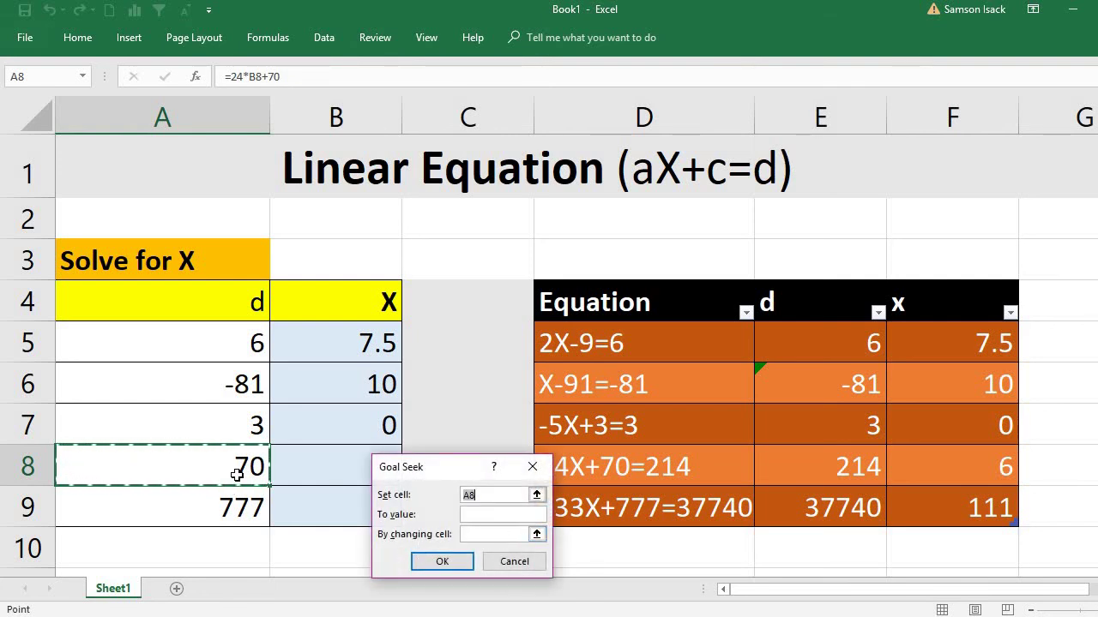
{"action": "left_click", "coordinate": [479, 513]}
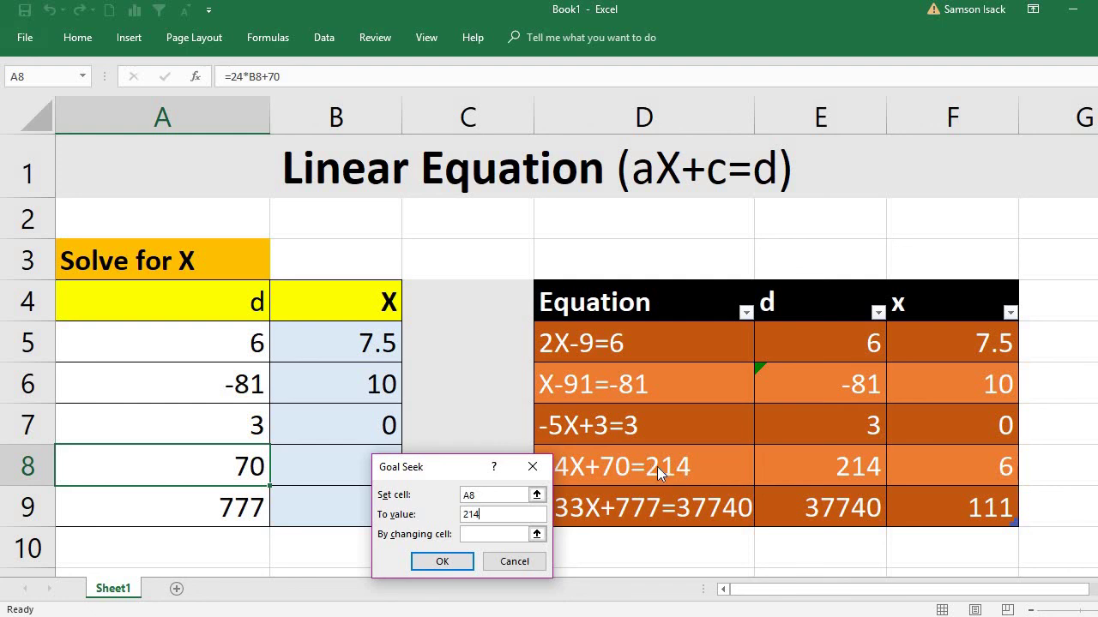
{"action": "left_click", "coordinate": [474, 534]}
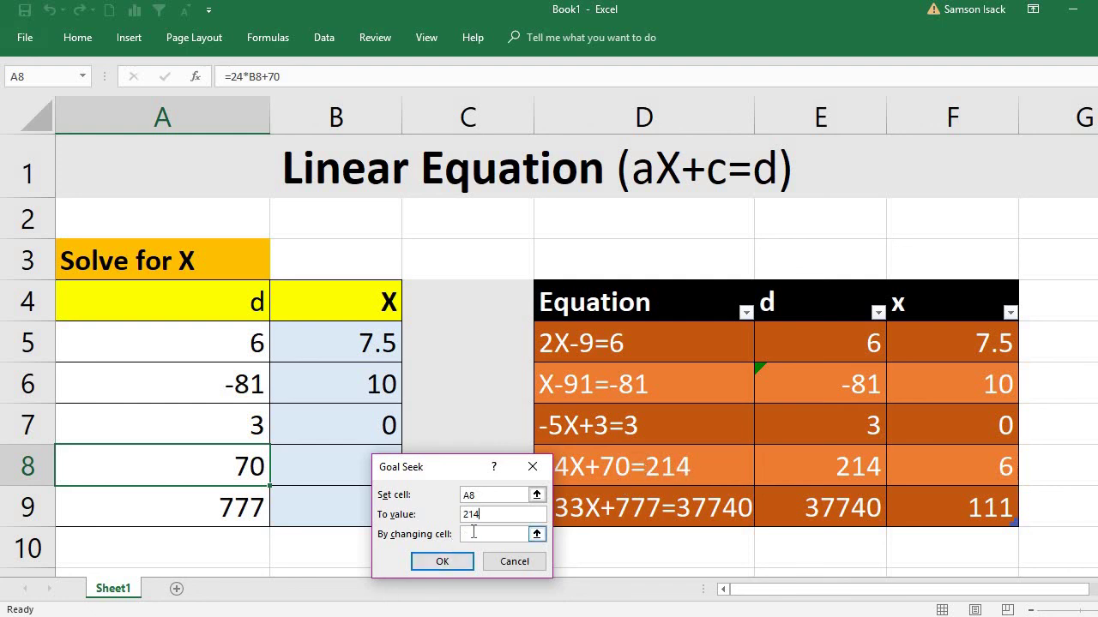
{"action": "left_click", "coordinate": [329, 457]}
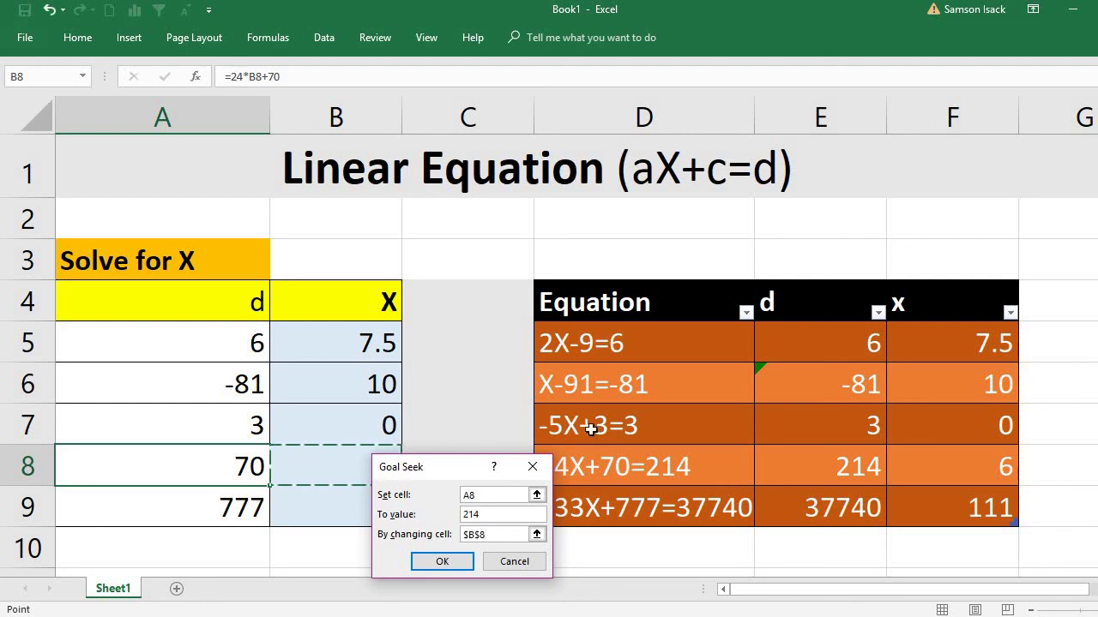
{"action": "left_click", "coordinate": [447, 562]}
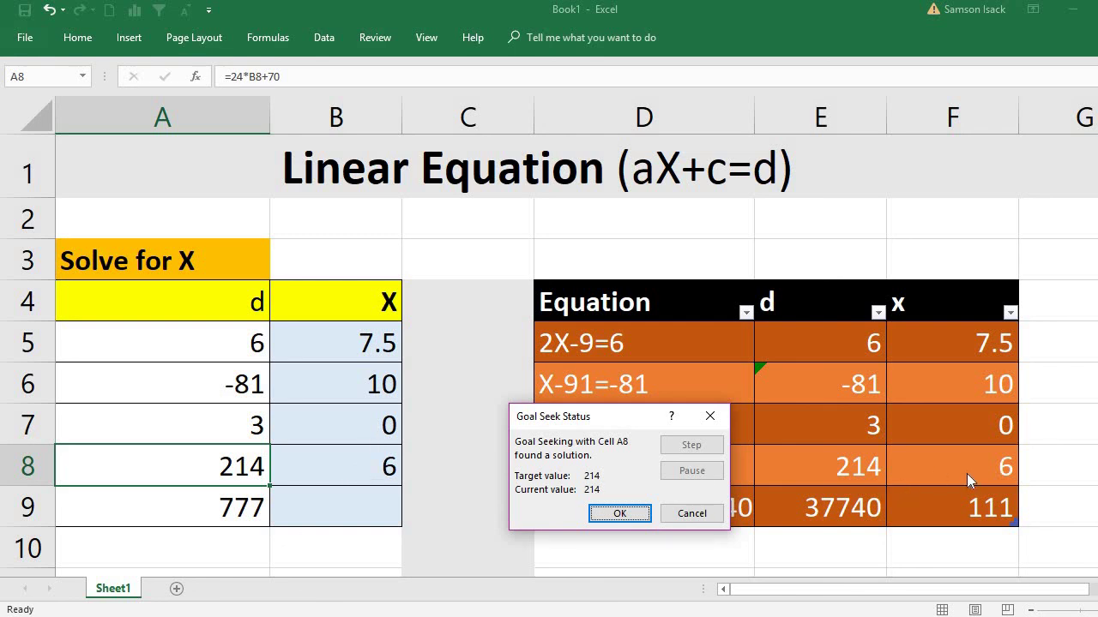
{"action": "left_click_drag", "start_coordinate": [608, 420], "coordinate": [373, 223]}
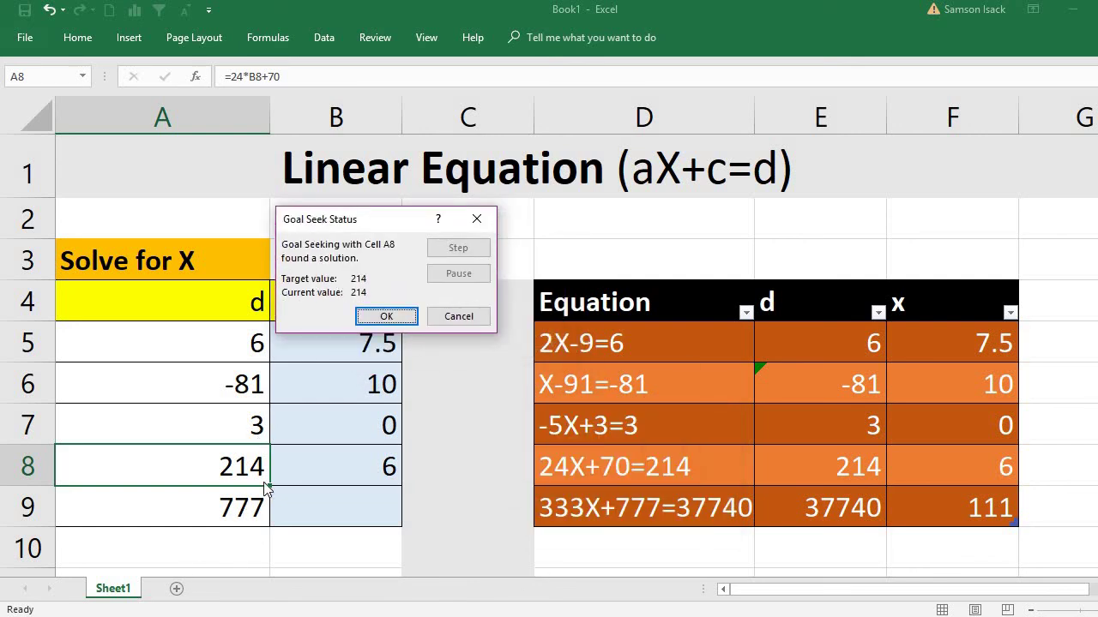
{"action": "left_click", "coordinate": [409, 317]}
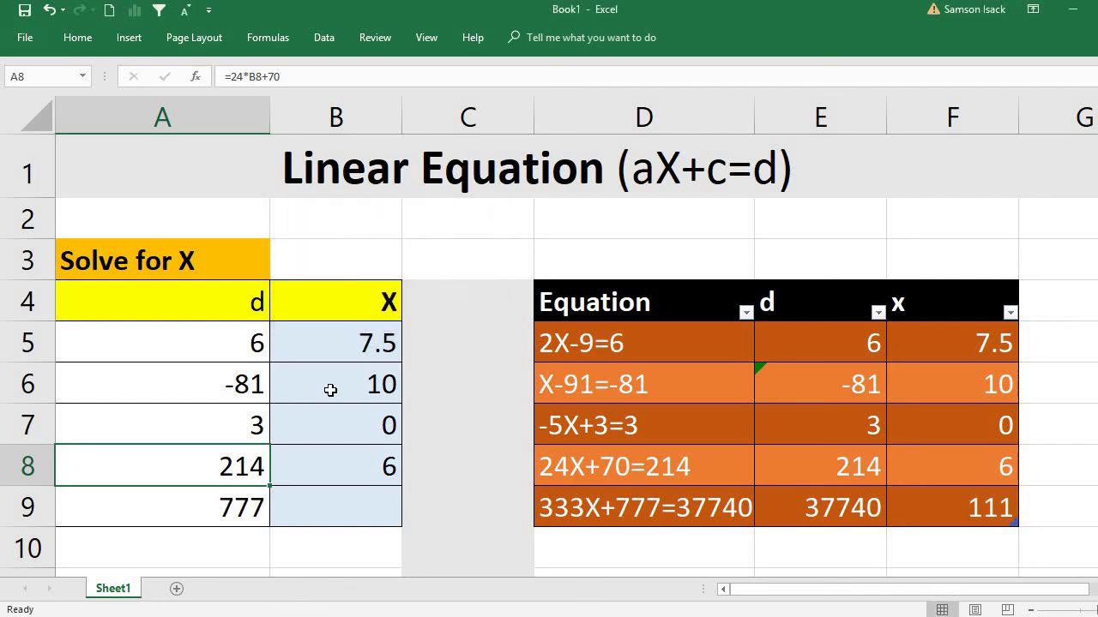
Confirm A9 holds =333*B9+777 and enter a starting value of 0 in B9.
{"action": "left_click", "coordinate": [195, 525]}
{"action": "double_click", "coordinate": [202, 515]}
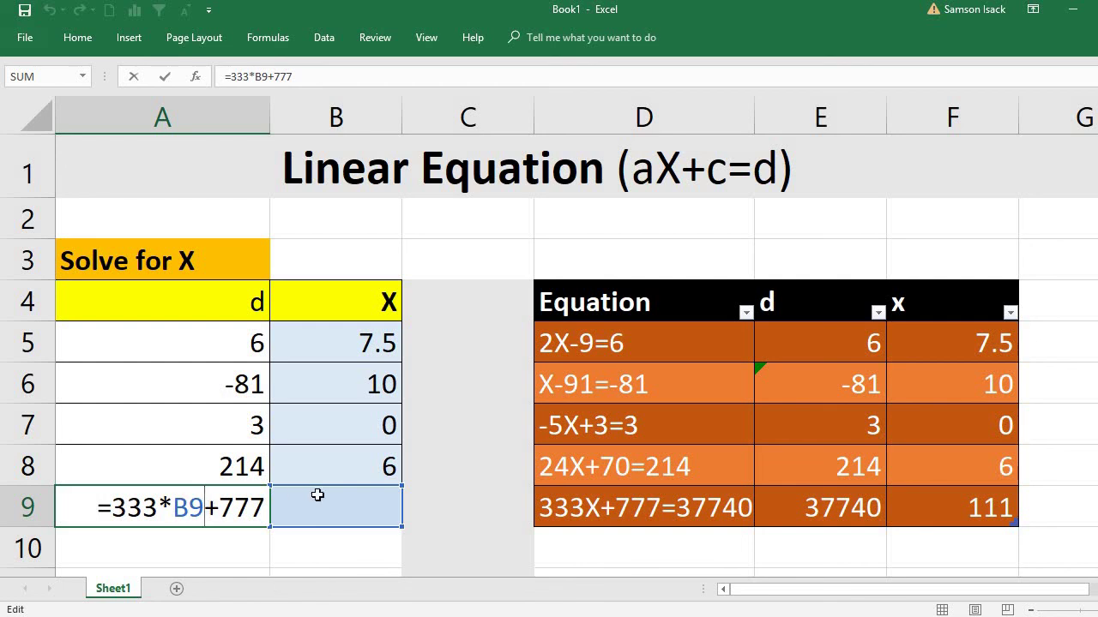
{"action": "key", "text": "Return"}
{"action": "left_click", "coordinate": [344, 503]}
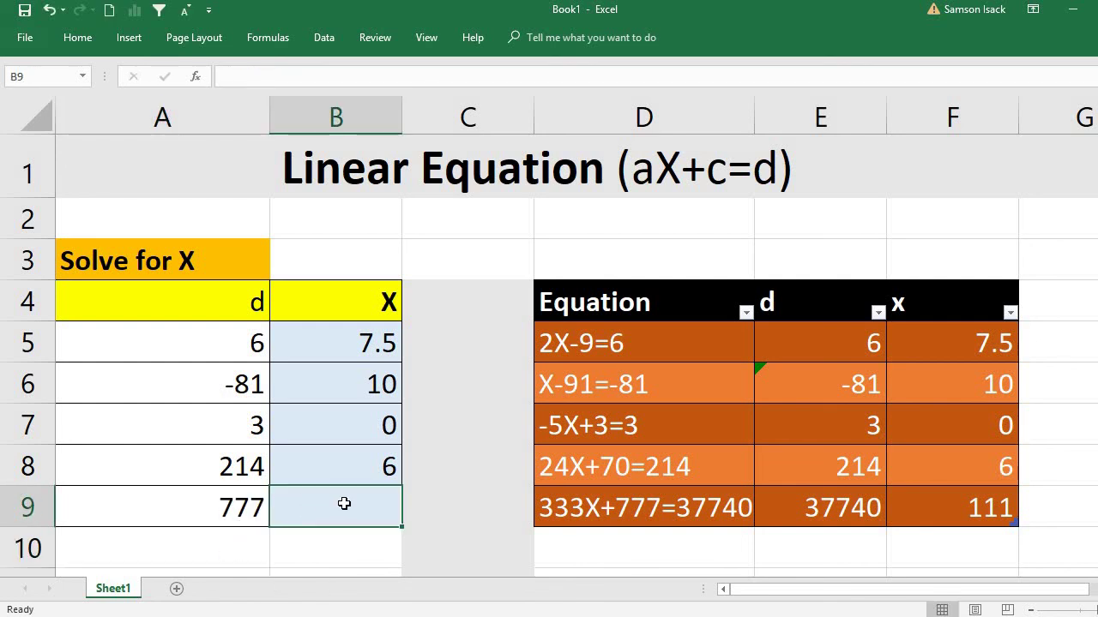
{"action": "type", "text": "0"}
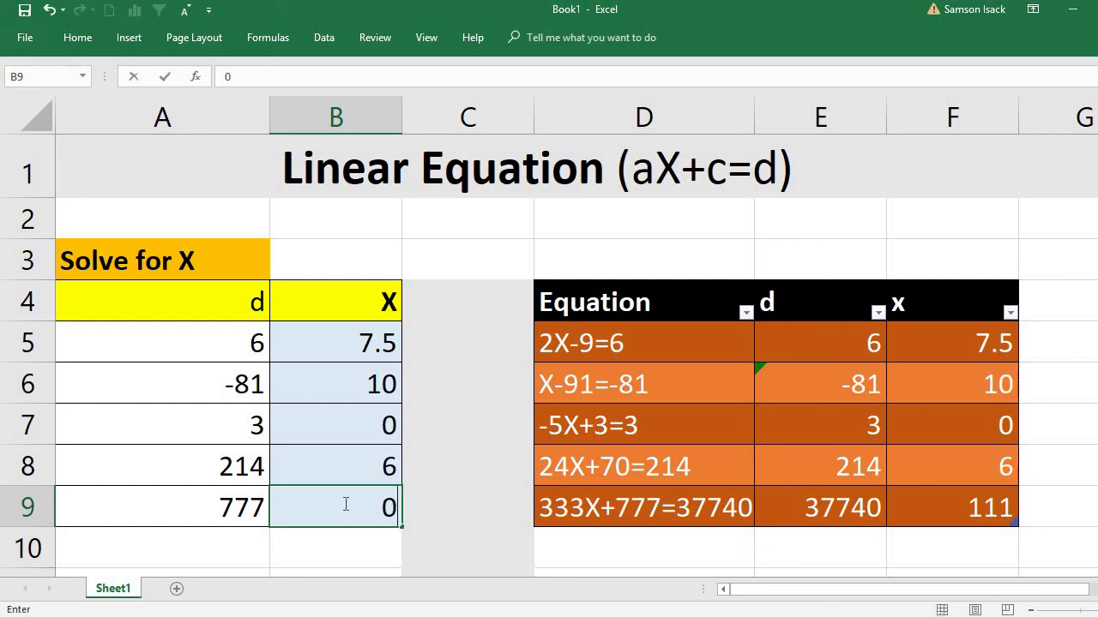
{"action": "left_click", "coordinate": [230, 506]}
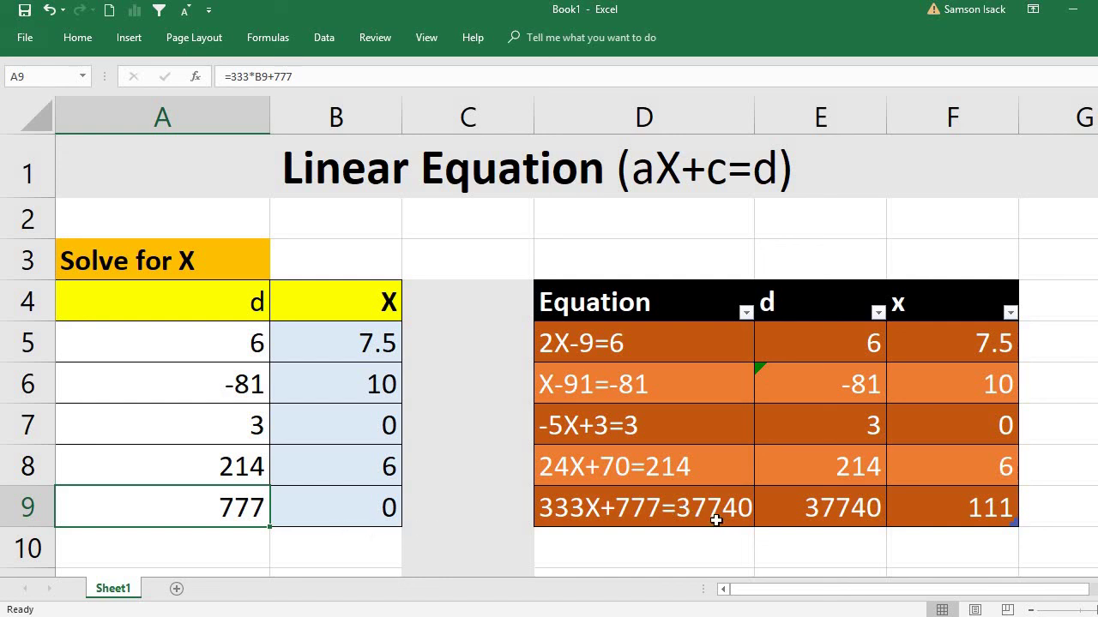
{"action": "left_click", "coordinate": [330, 40]}
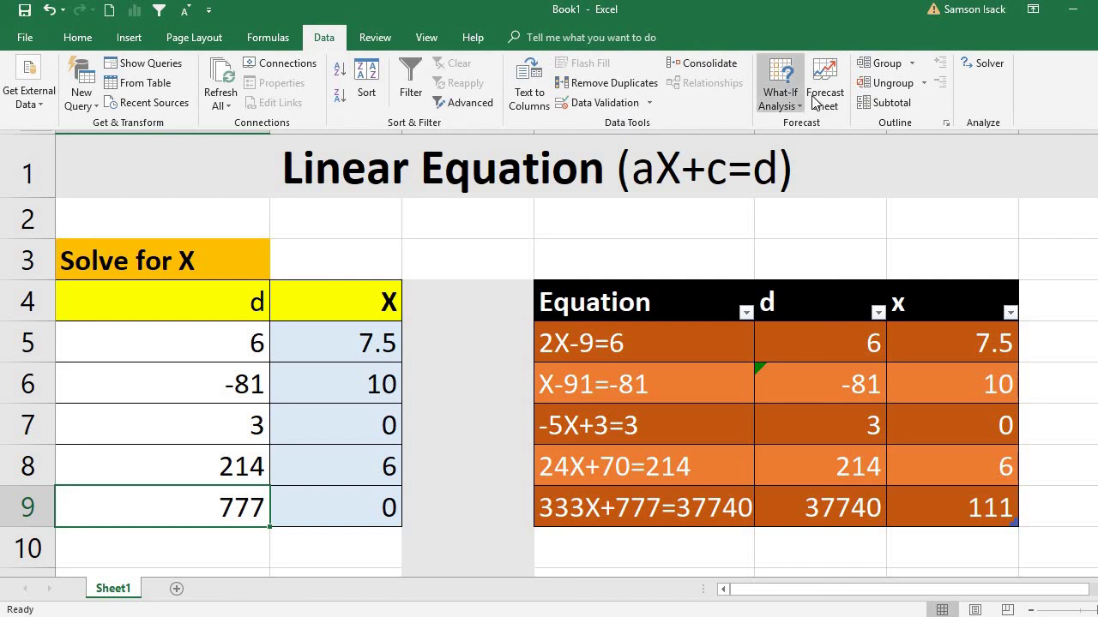
Goal Seek A9 to 37740 by changing B9, which solves B9 to 111.
{"action": "left_click", "coordinate": [768, 98]}
{"action": "left_click", "coordinate": [783, 149]}
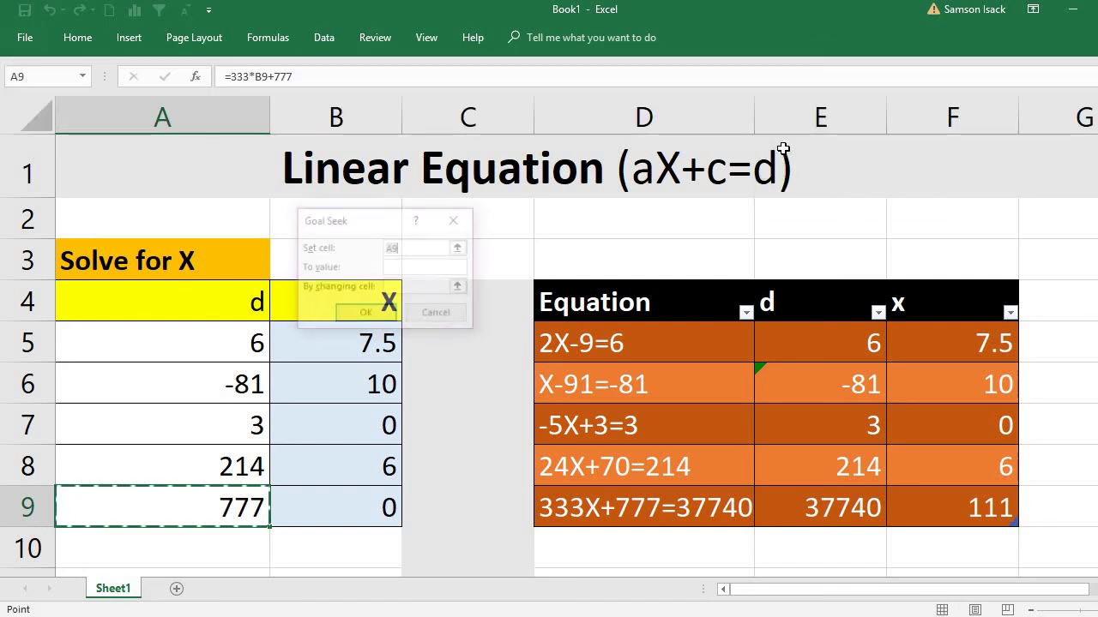
{"action": "left_click", "coordinate": [448, 267]}
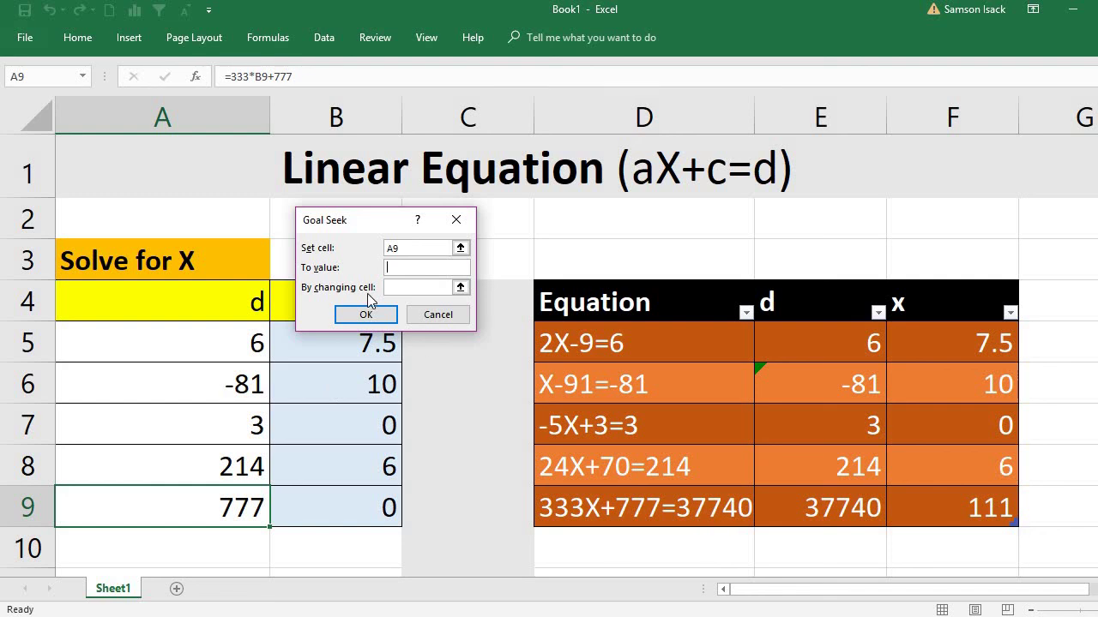
{"action": "type", "text": "37740"}
{"action": "left_click", "coordinate": [414, 289]}
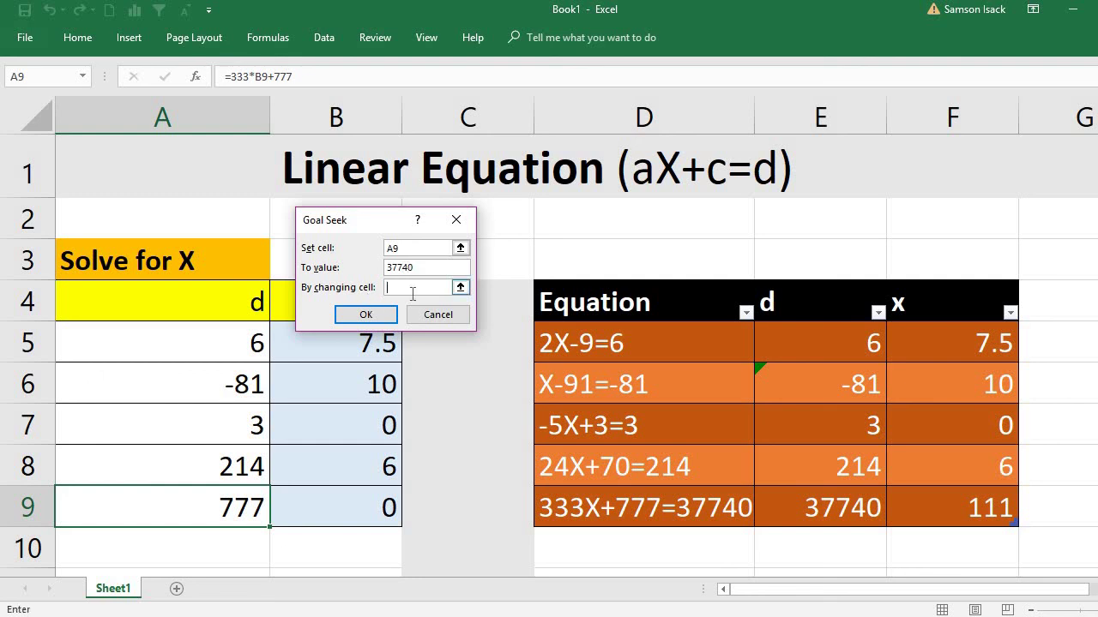
{"action": "left_click", "coordinate": [342, 511]}
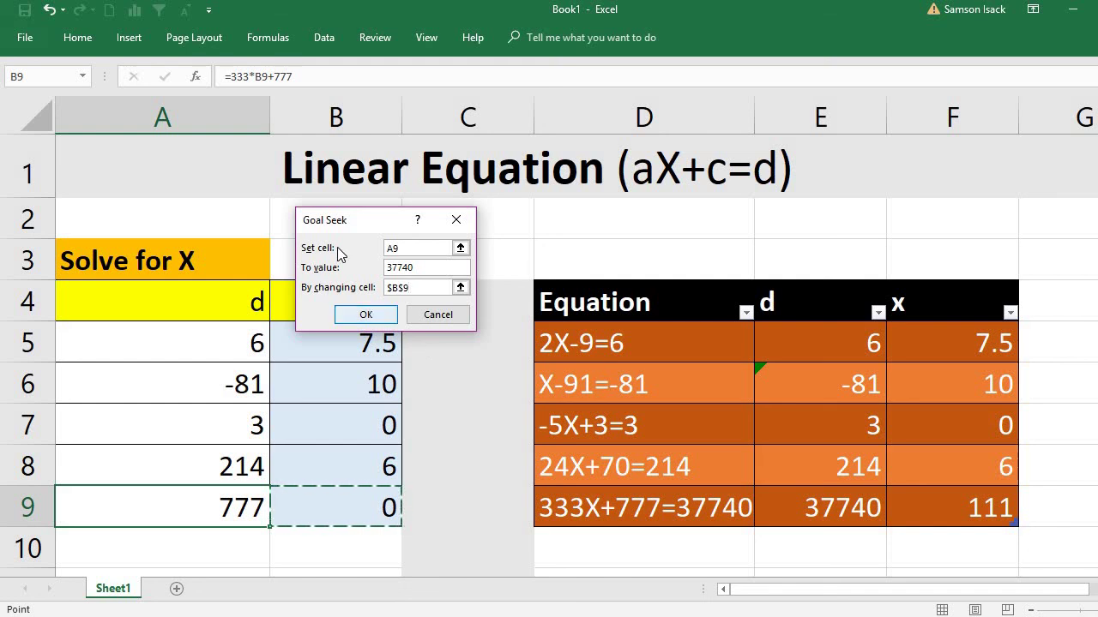
{"action": "left_click_drag", "start_coordinate": [383, 225], "coordinate": [511, 299]}
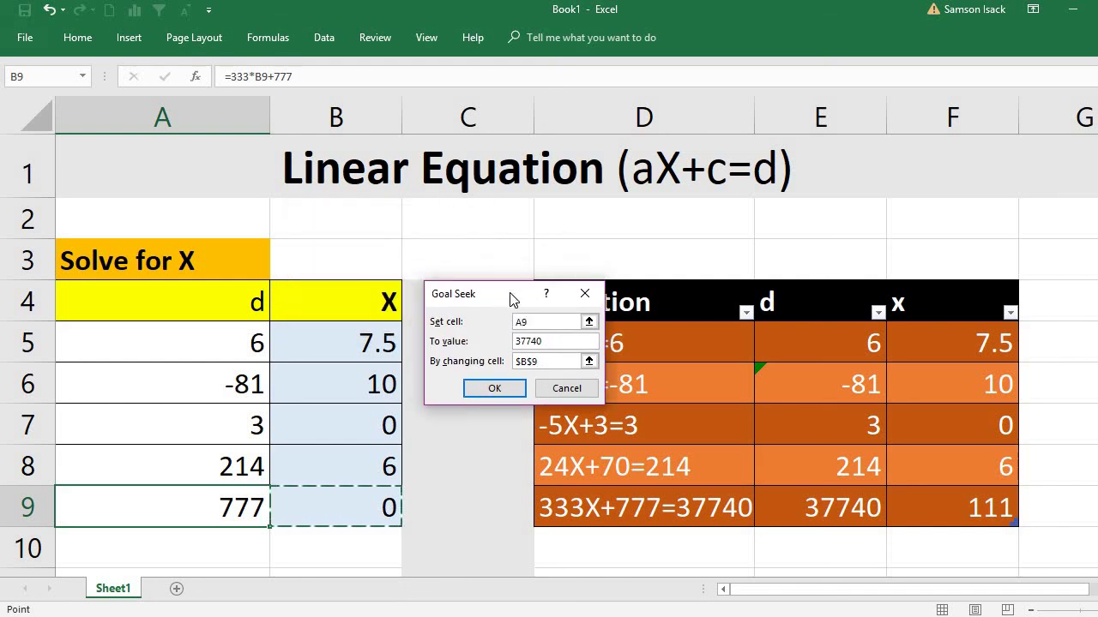
{"action": "left_click", "coordinate": [495, 388]}
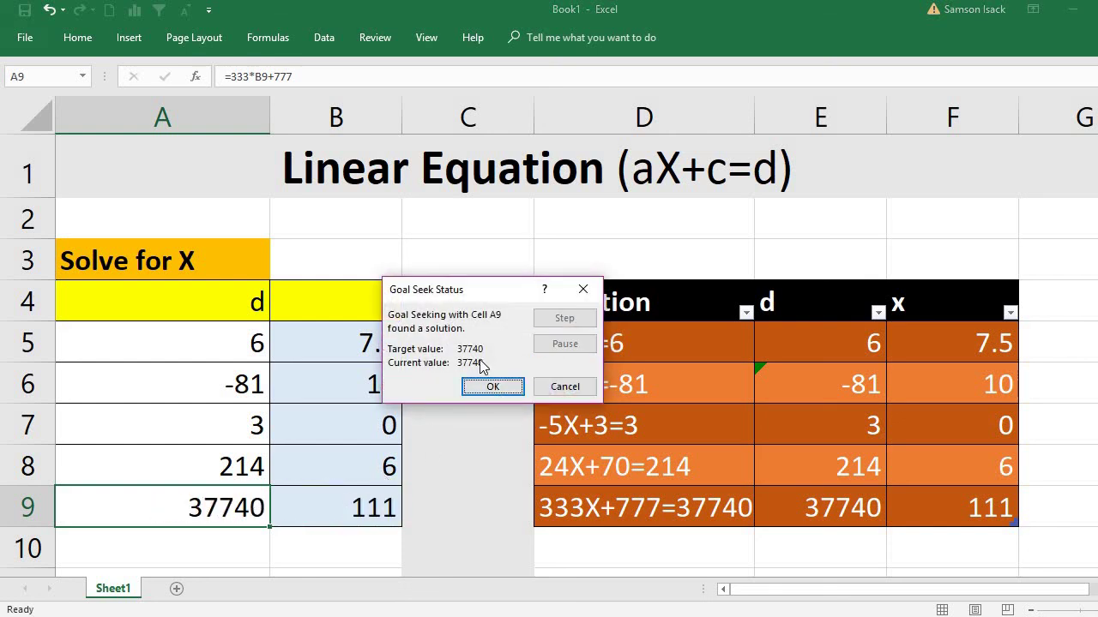
{"action": "left_click", "coordinate": [497, 387]}
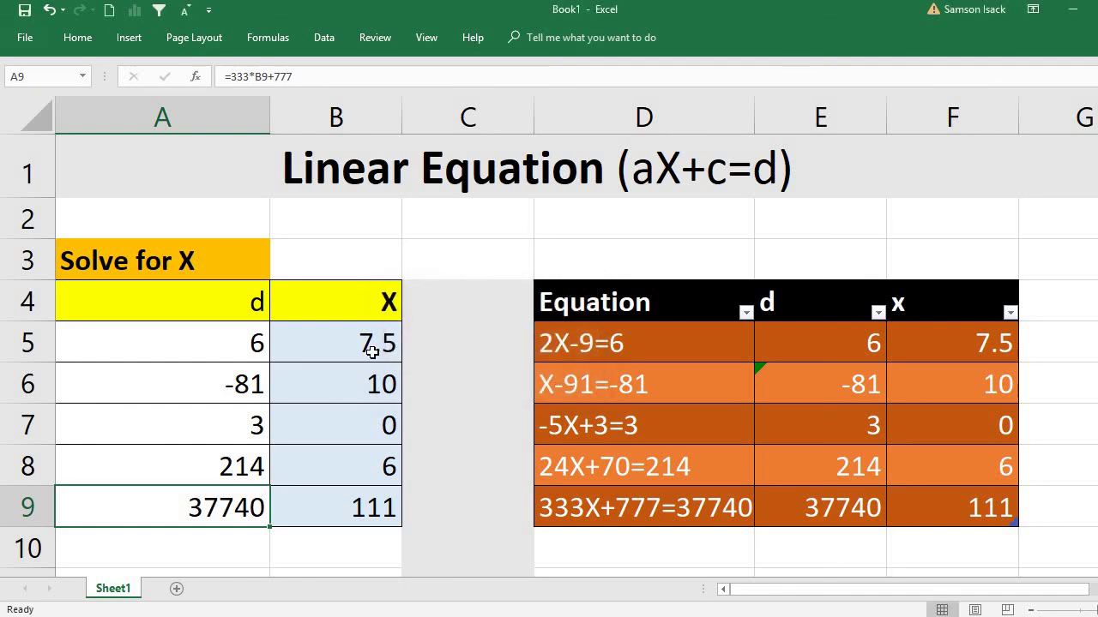
{"action": "left_click", "coordinate": [376, 521]}
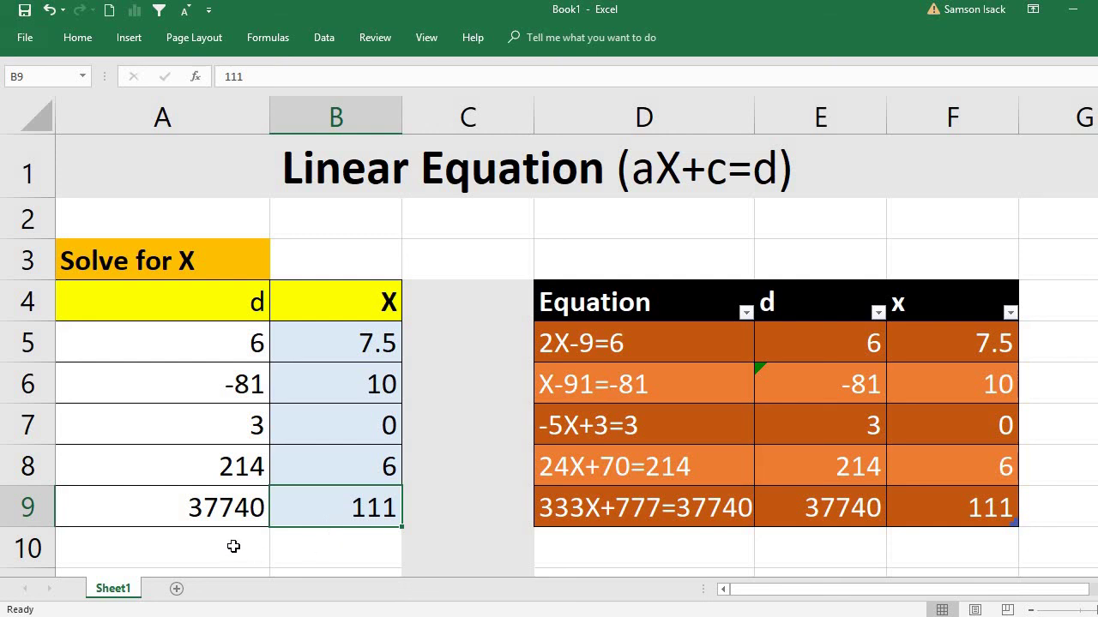
{"action": "left_click", "coordinate": [230, 508]}
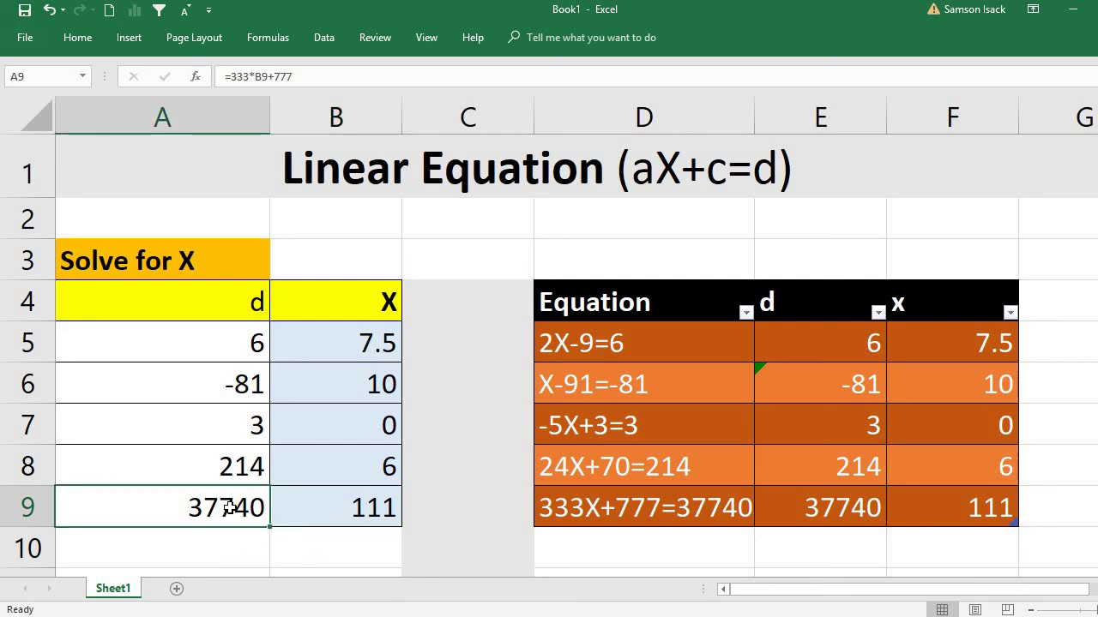